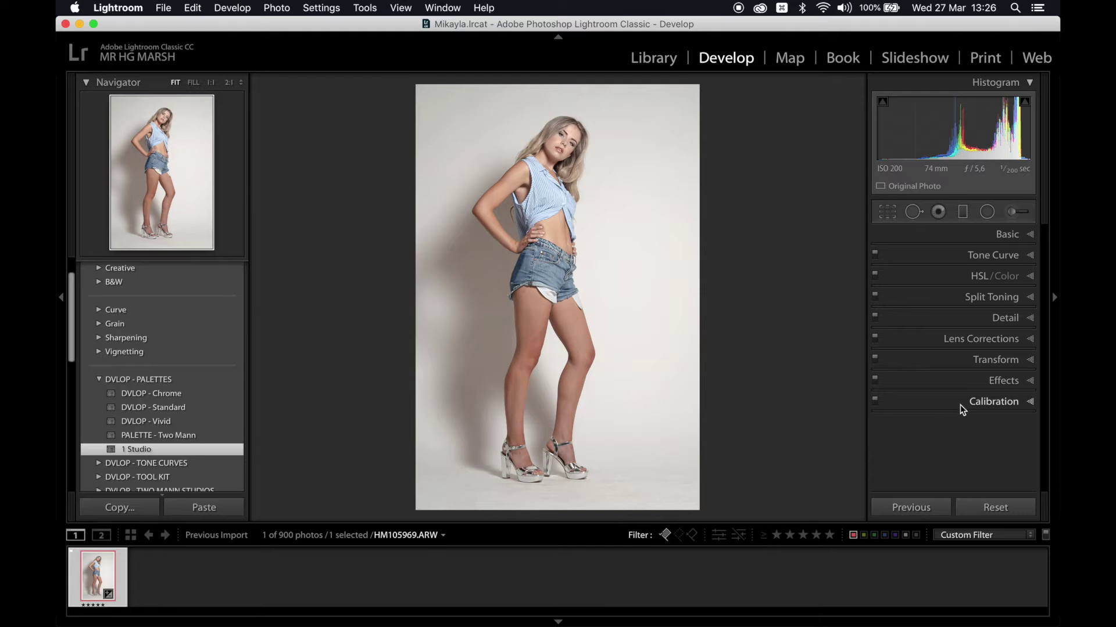
- Review the photo's Calibration, Effects and Transform settings
left_click(961, 403)
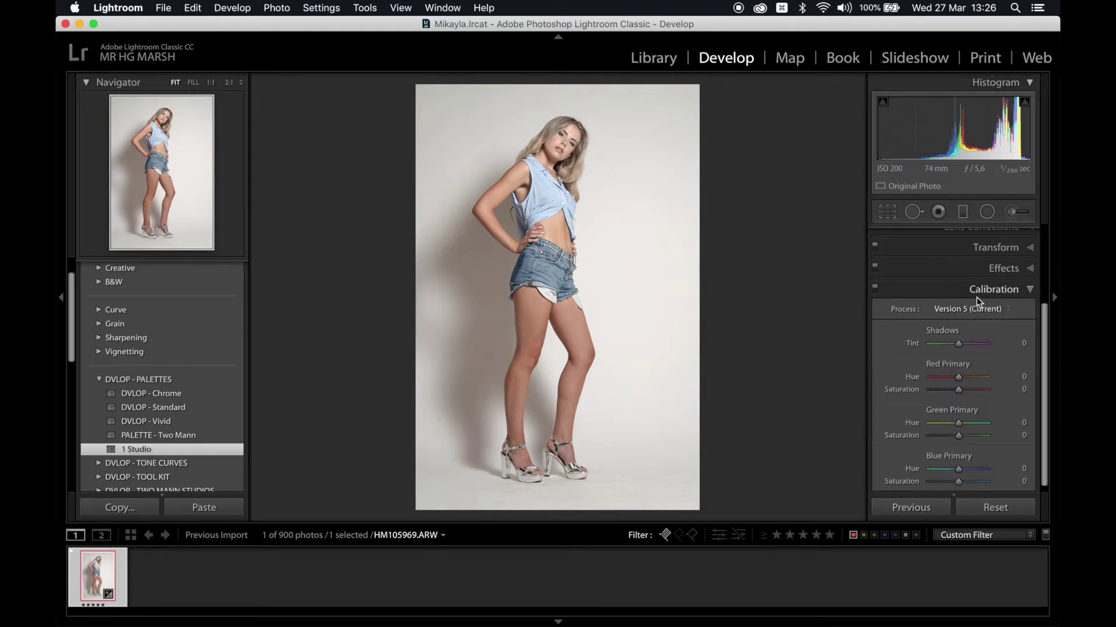
left_click(1004, 269)
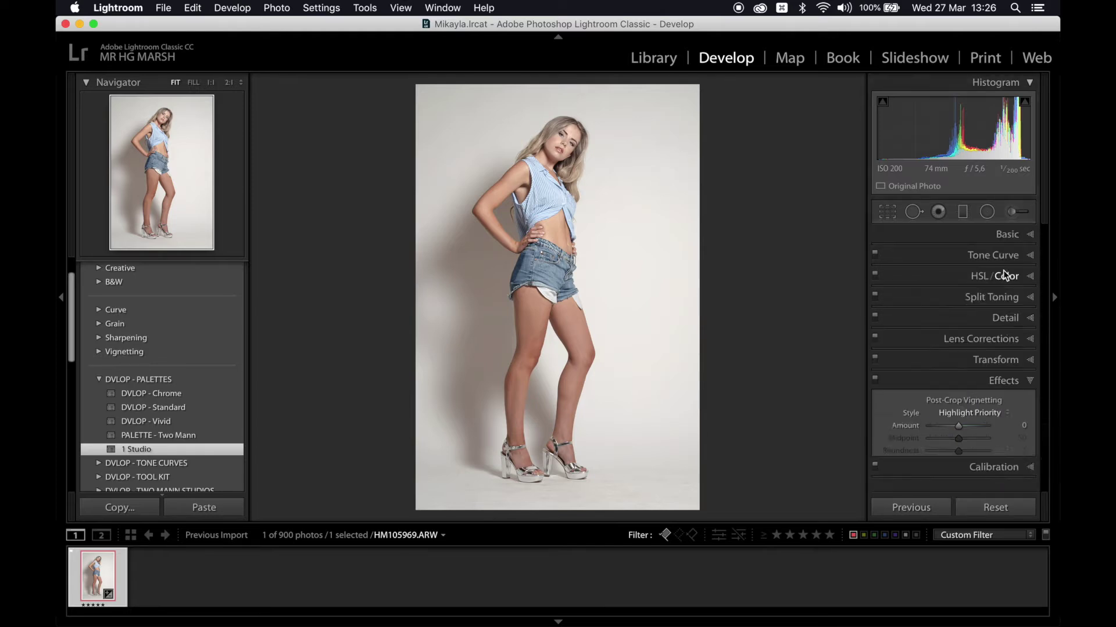
left_click(997, 306)
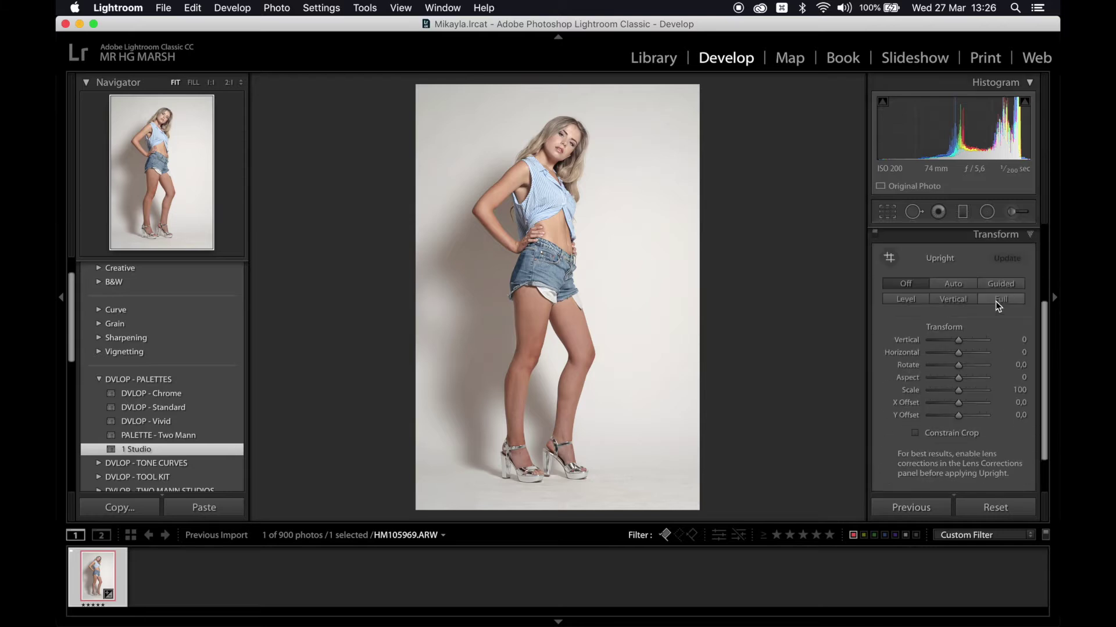
left_click(1013, 236)
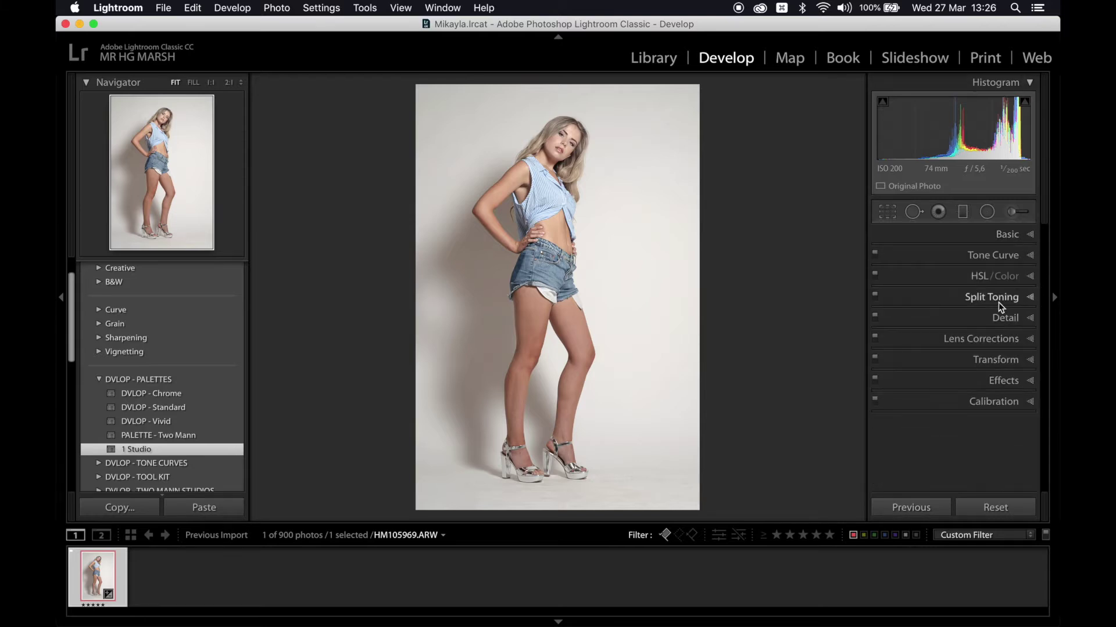
- Enable the lens profile corrections and compare the photo with and without them
left_click(985, 340)
left_click(939, 319)
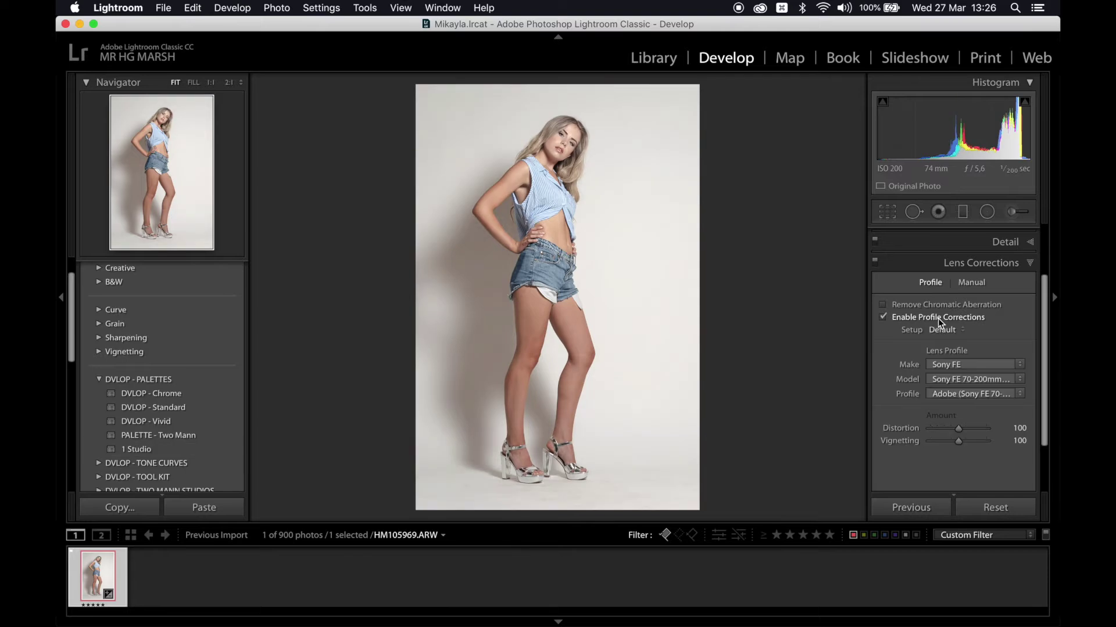
left_click(940, 320)
left_click(940, 319)
left_click(940, 320)
left_click(940, 320)
left_click(964, 262)
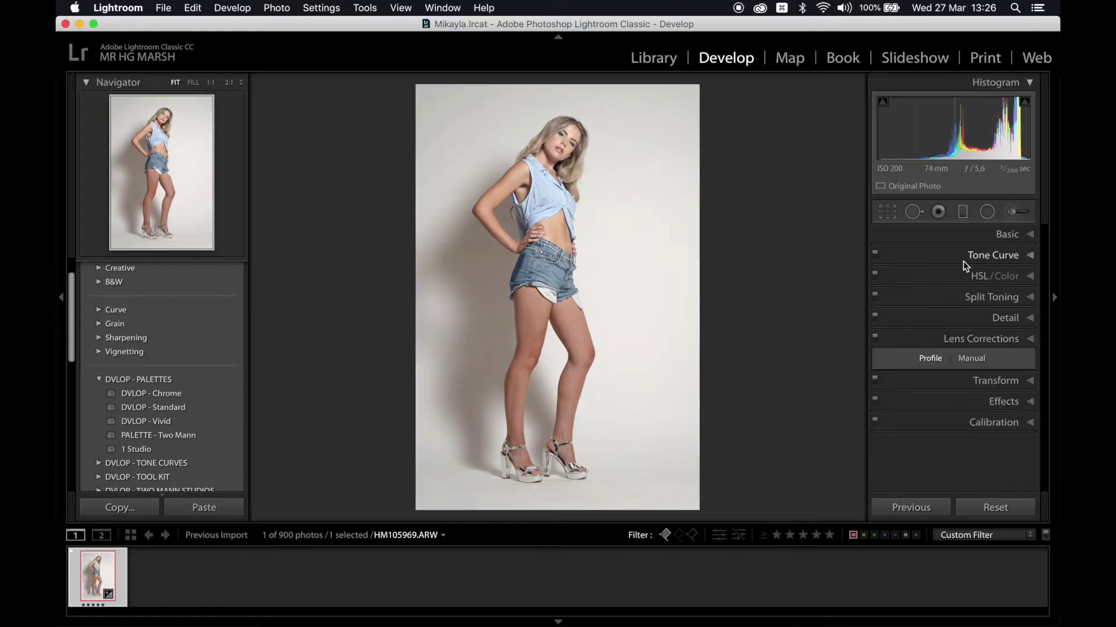
- Examine the sharpening and noise reduction settings with the model's face shown at 1:1
left_click(974, 312)
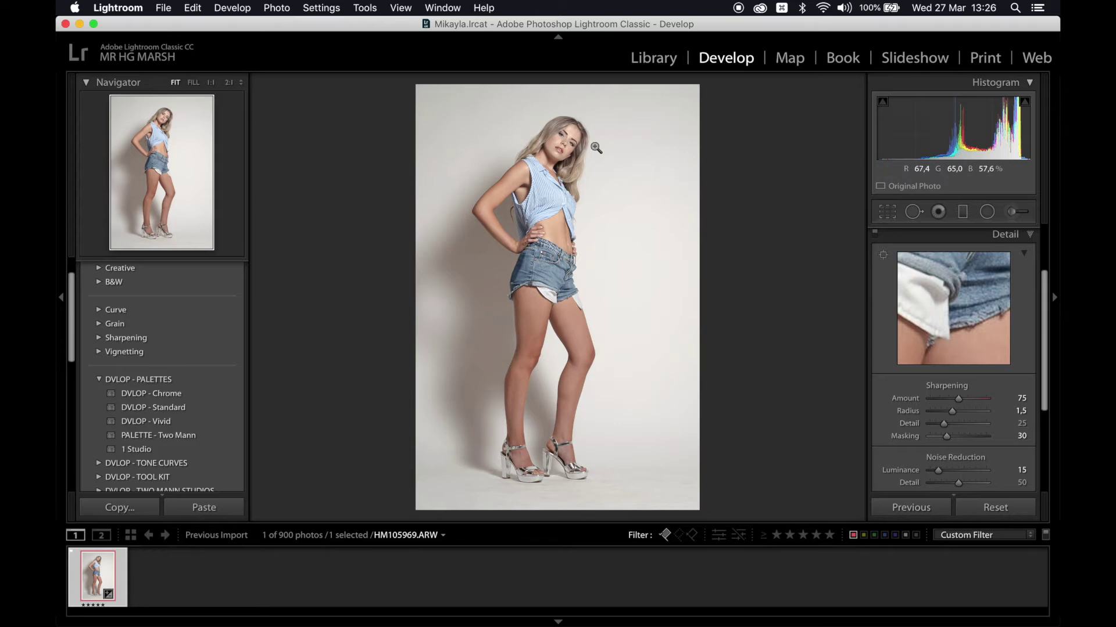
left_click(559, 131)
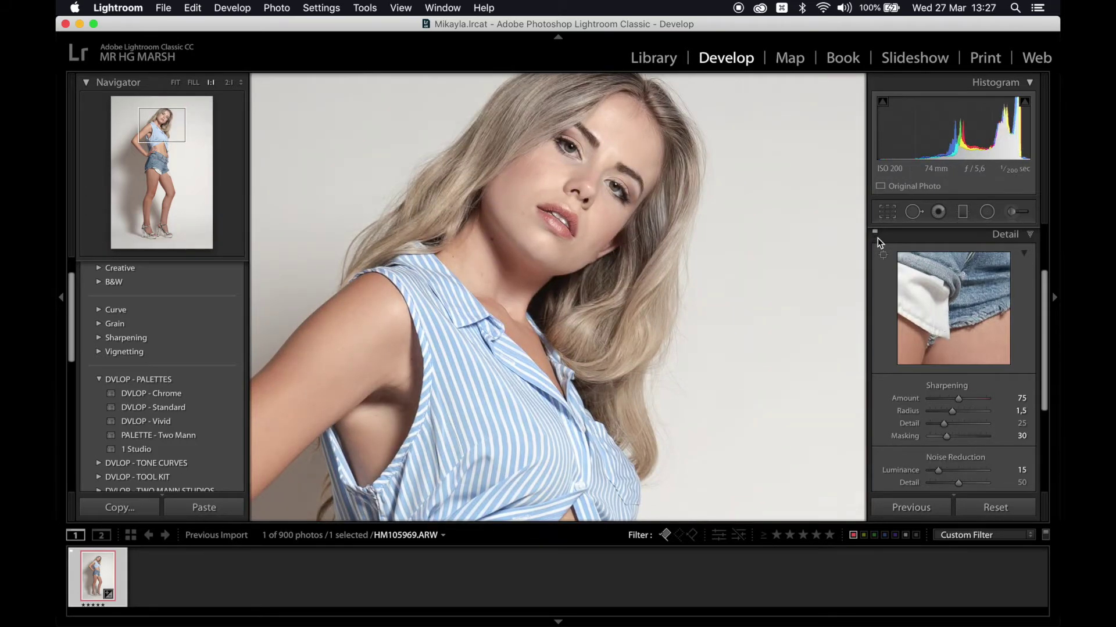
left_click(878, 237)
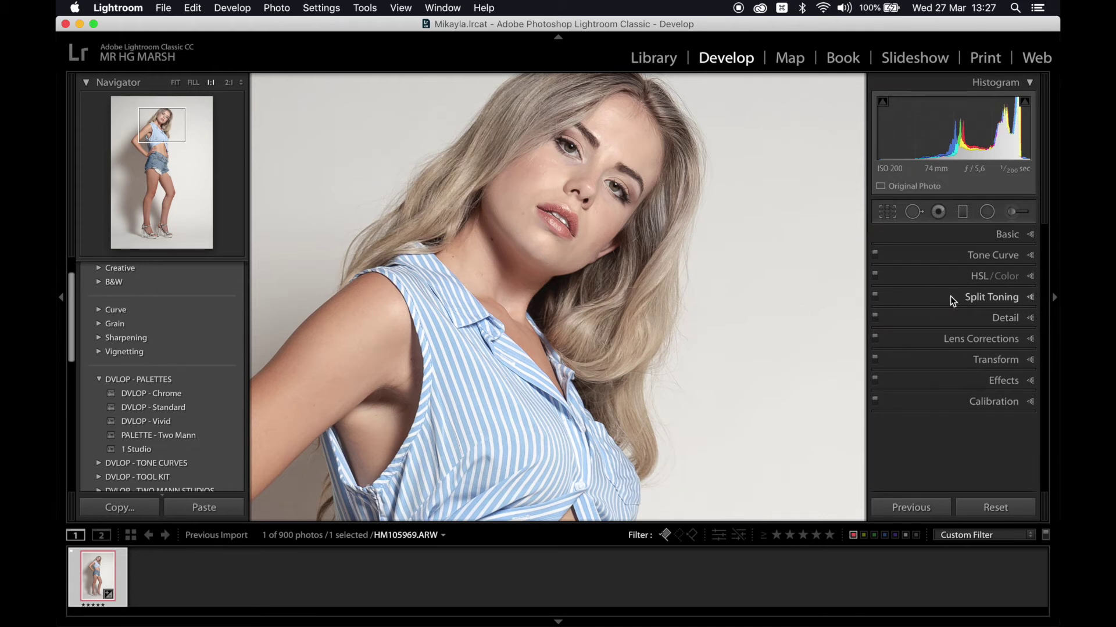
- Review the Split Toning, Tone Curve and Basic settings, finishing with the whole photo in view
left_click(950, 295)
left_click(950, 295)
left_click(966, 256)
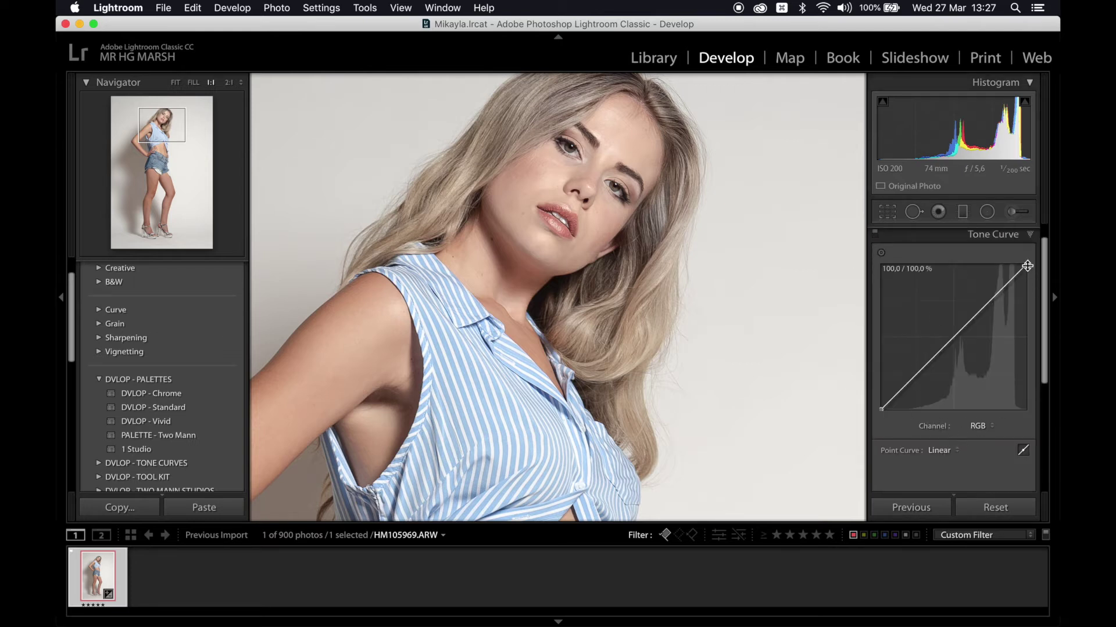
left_click(1007, 238)
left_click(1006, 235)
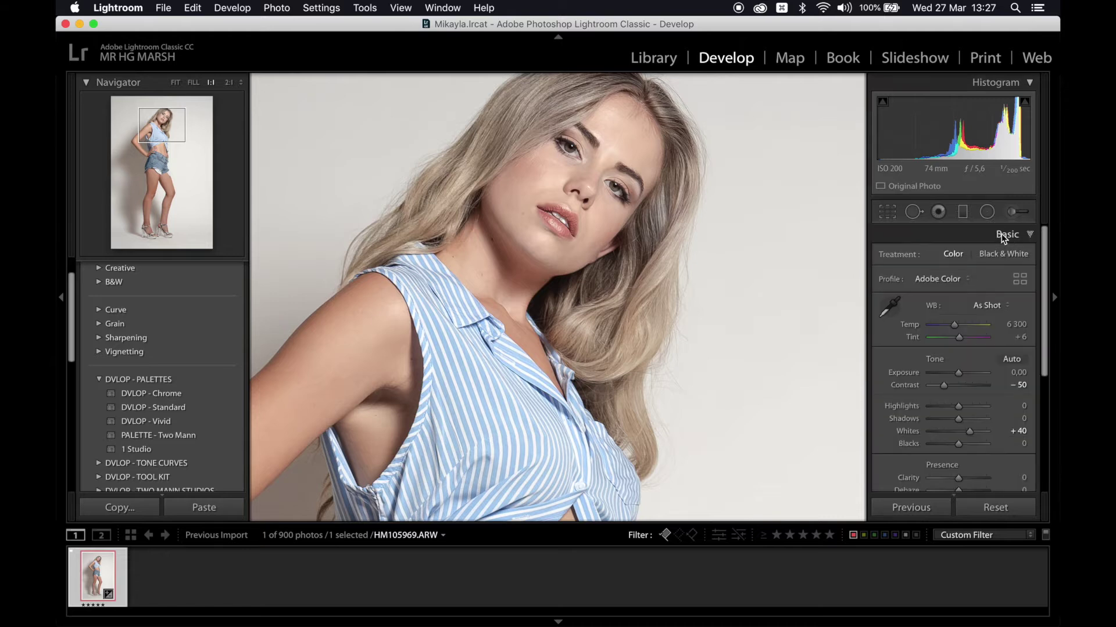
scroll(944, 452, "down", 3)
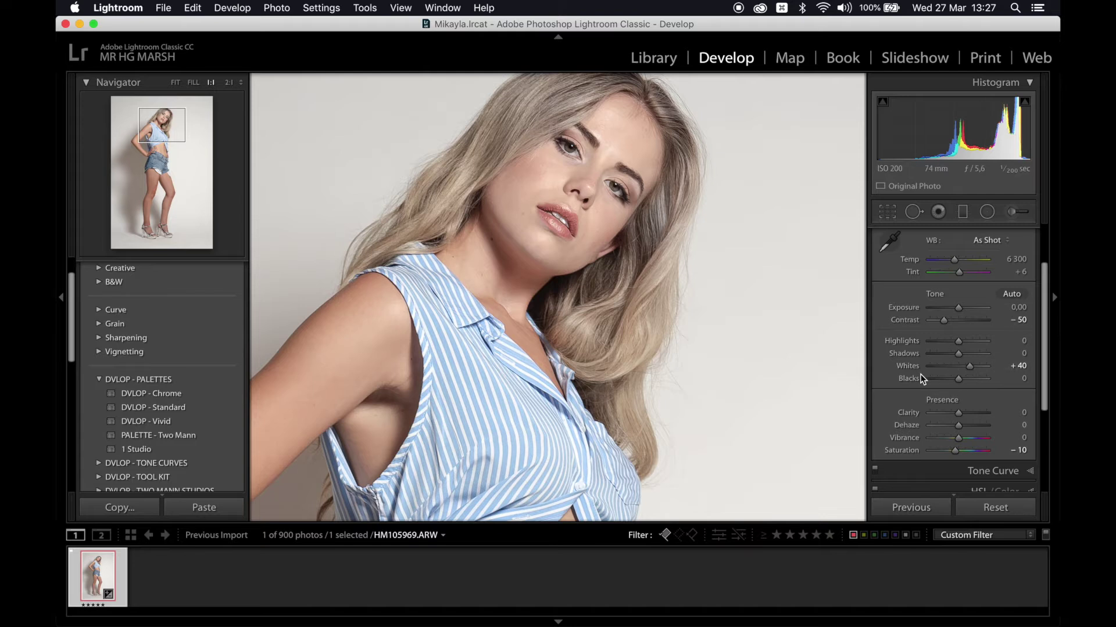
left_click(813, 400)
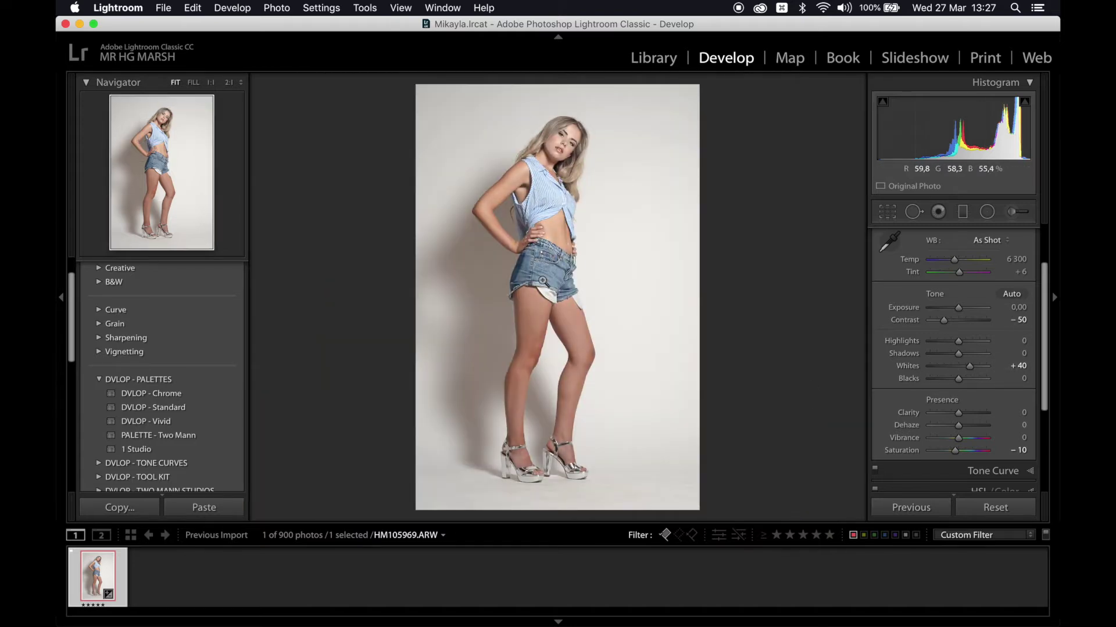
right_click(84, 579)
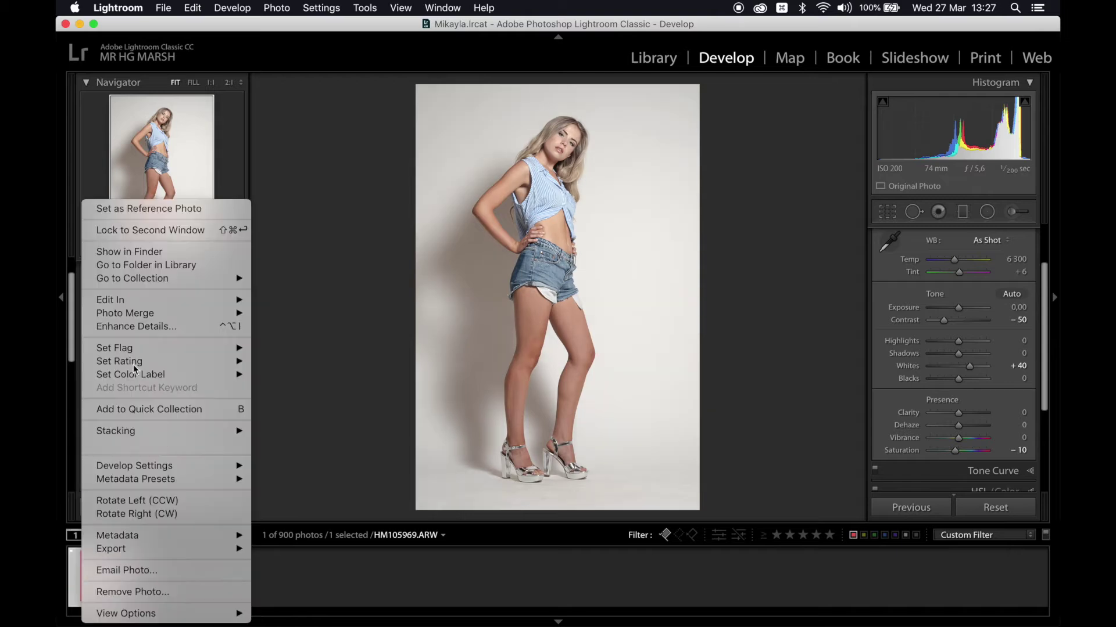
mouse_move(146, 307)
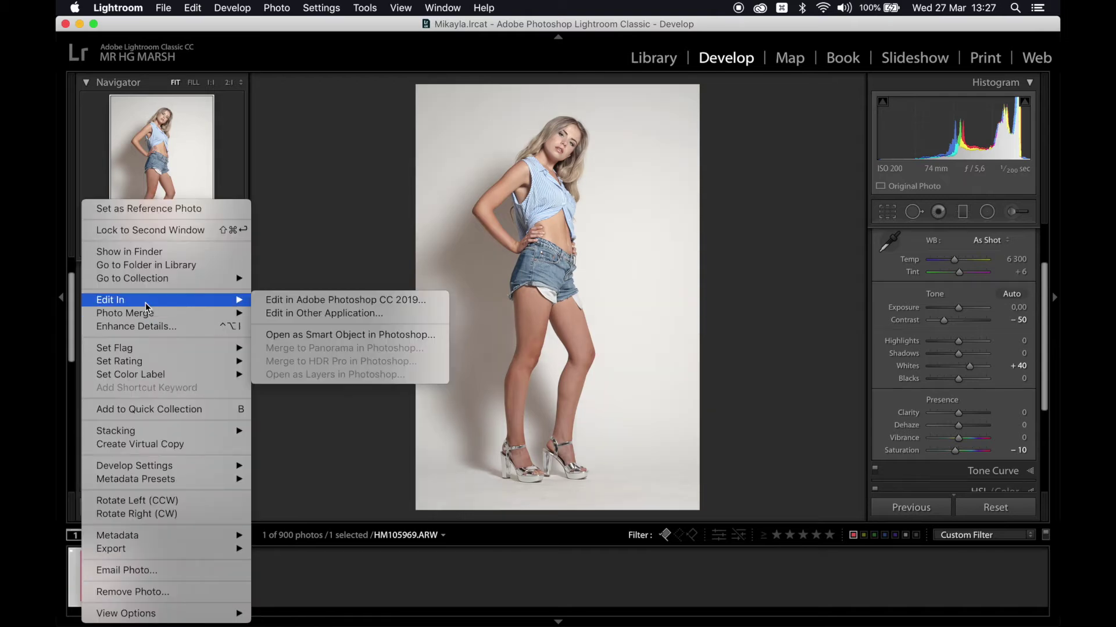
left_click(328, 304)
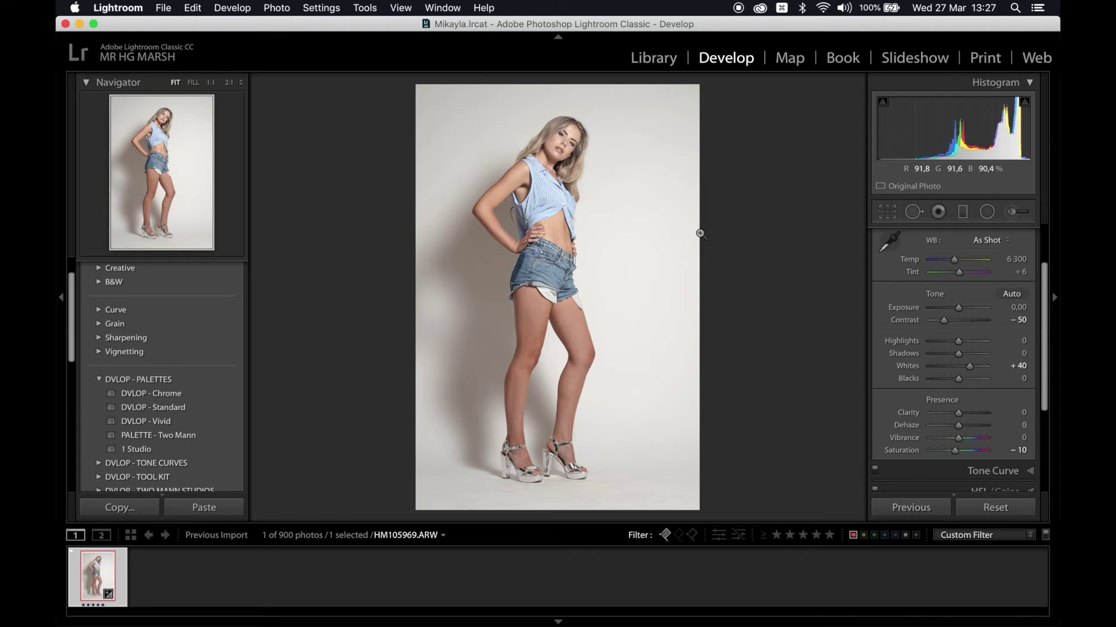
- Neutralize the white balance by sampling the pale studio backdrop beside the model, and compare before and after
left_click(889, 241)
left_click(593, 216)
left_click(889, 241)
left_click(587, 236)
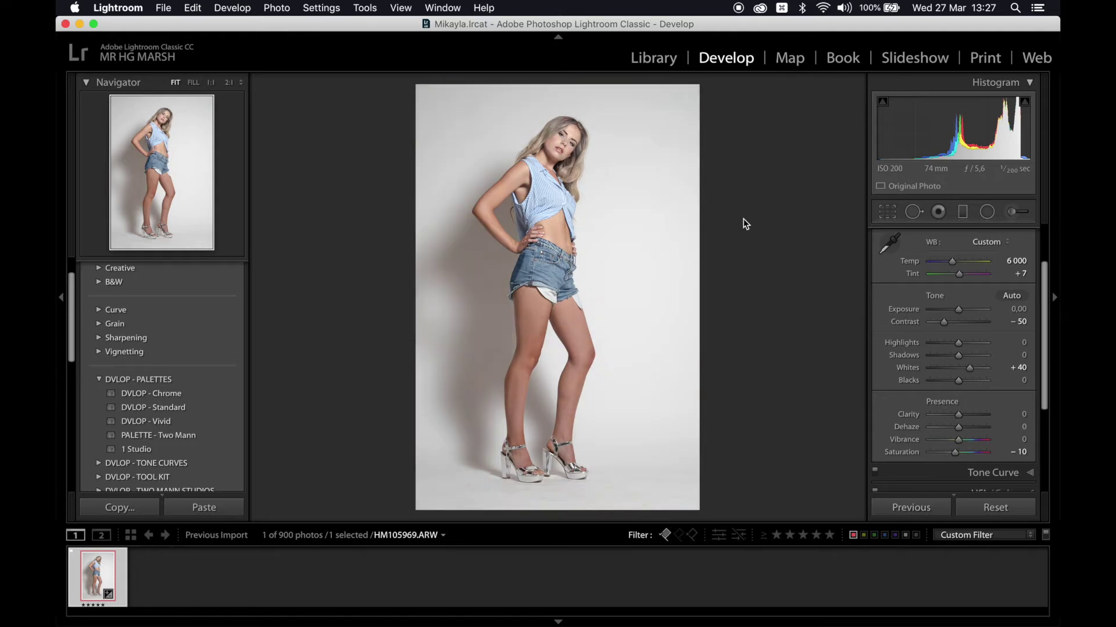
key("backslash")
key("backslash")
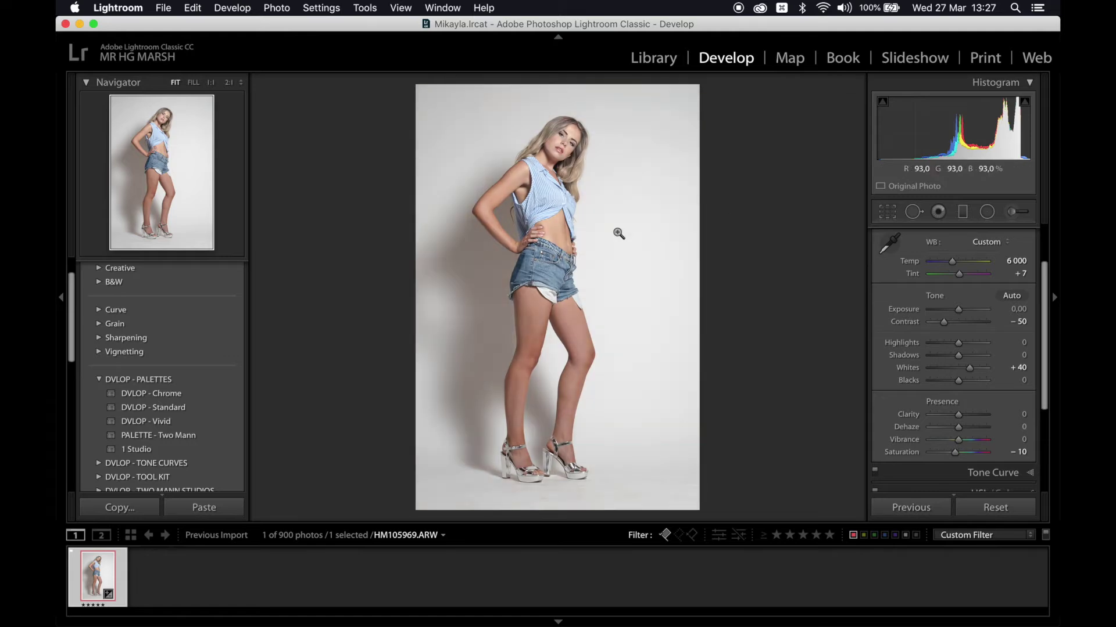
- Open the photo for editing in Adobe Photoshop CC 2019 and collapse the Libraries panel
right_click(97, 589)
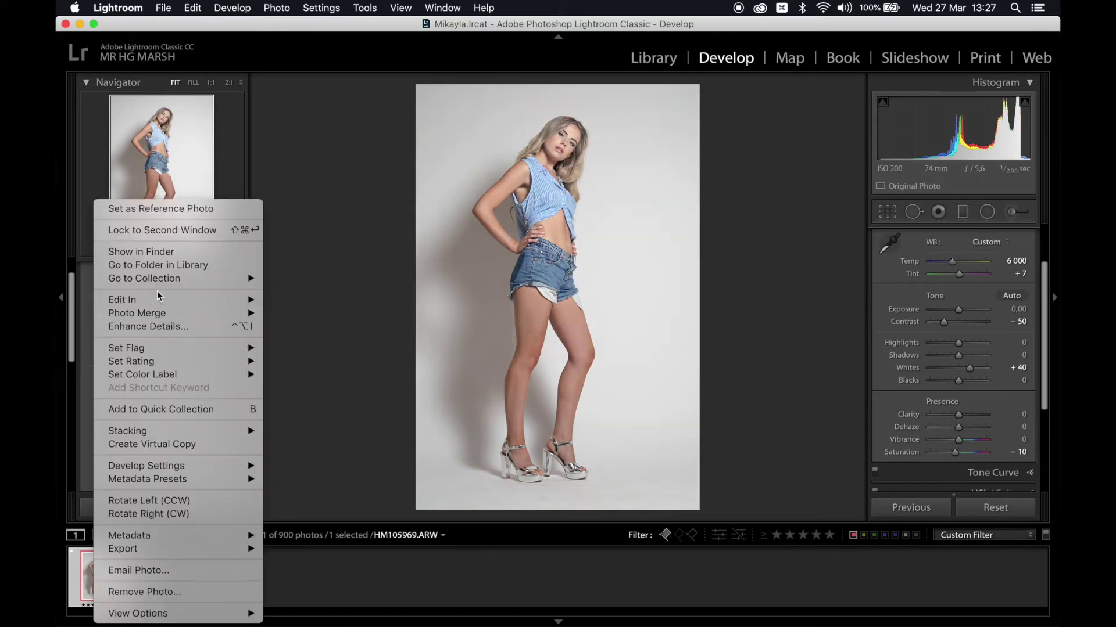
mouse_move(267, 301)
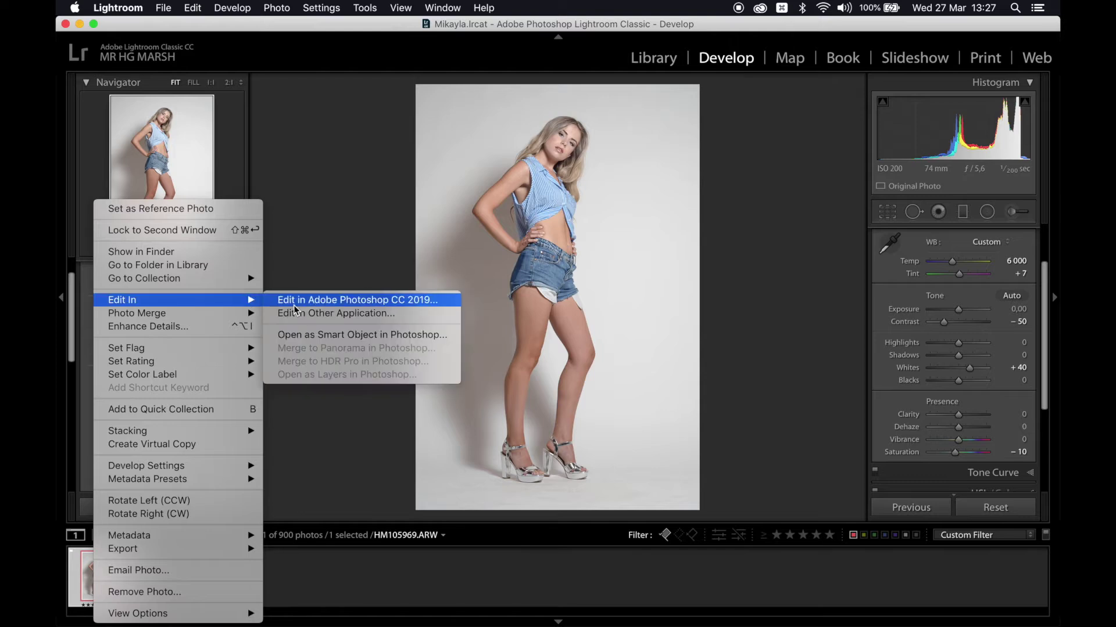
left_click(308, 295)
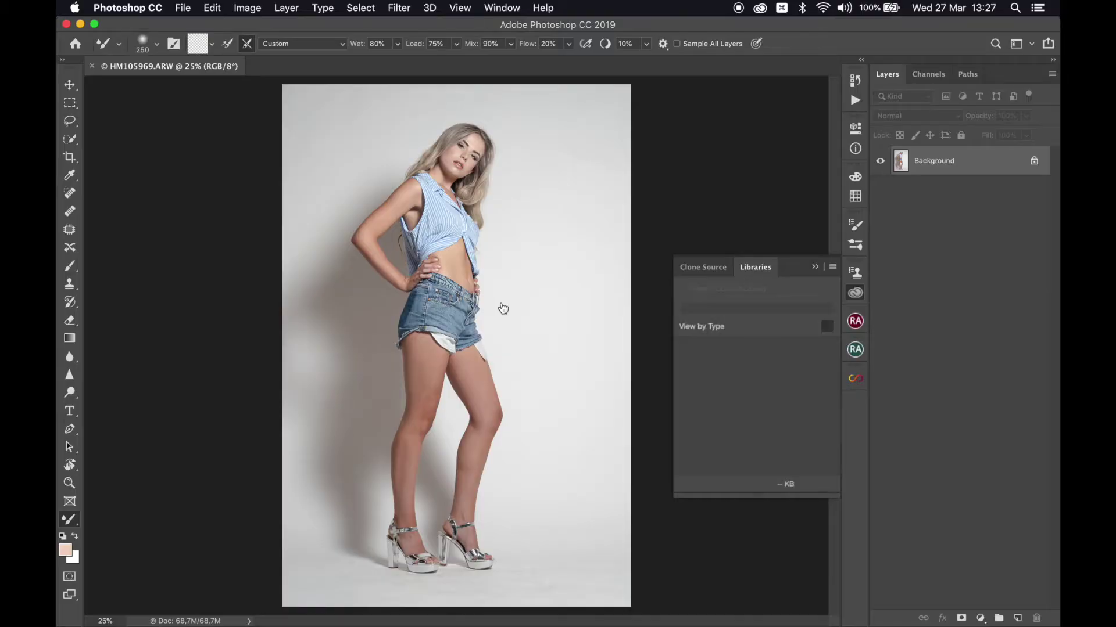
left_click(855, 294)
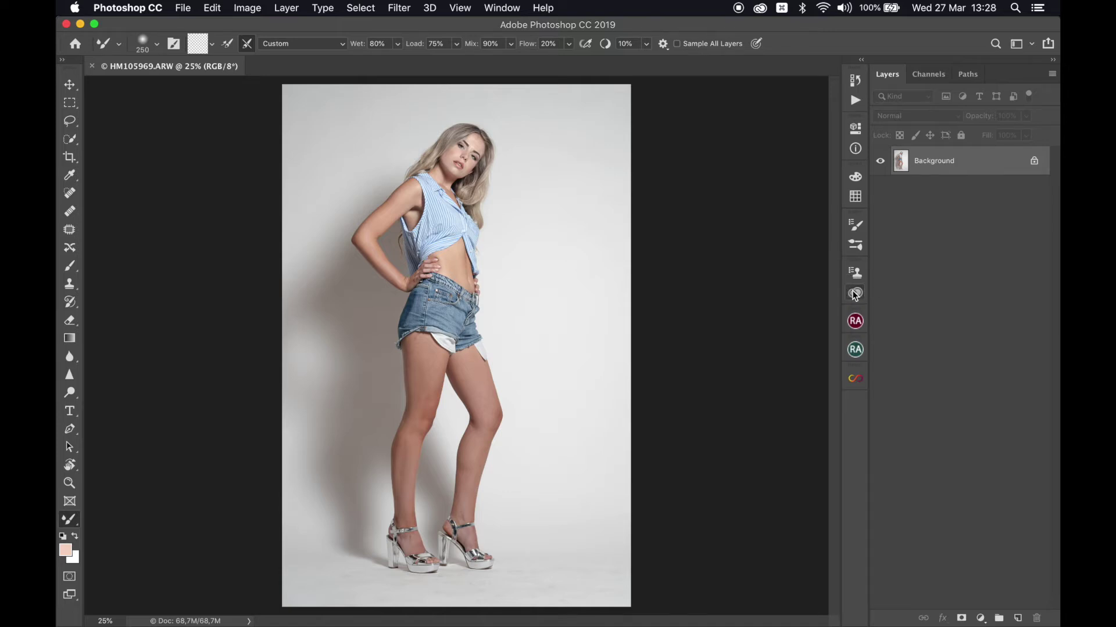
- Heal small blemishes on the model's lower legs with the content-aware Spot Healing Brush
key("j")
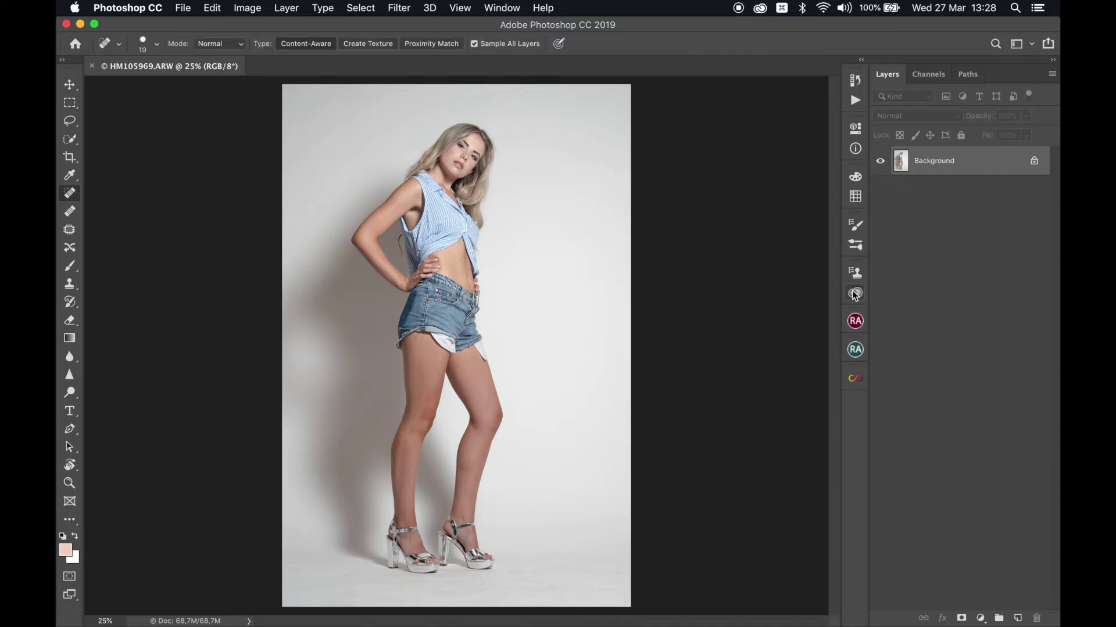
scroll(390, 323, "up", 10)
scroll(389, 323, "down", 20)
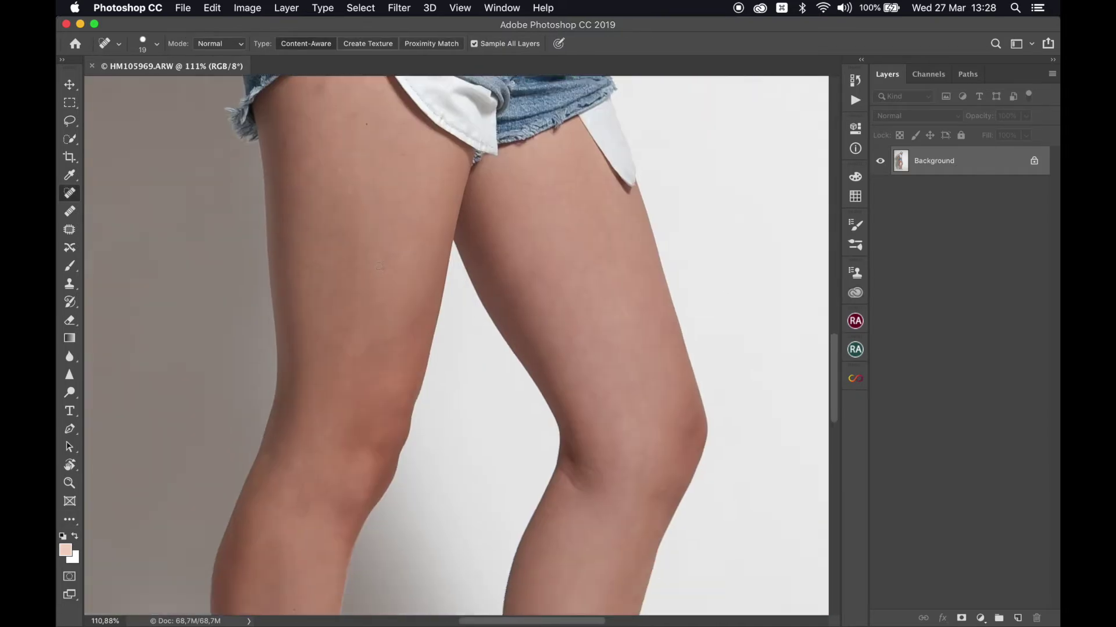
scroll(390, 321, "left", 5)
scroll(389, 322, "right", 10)
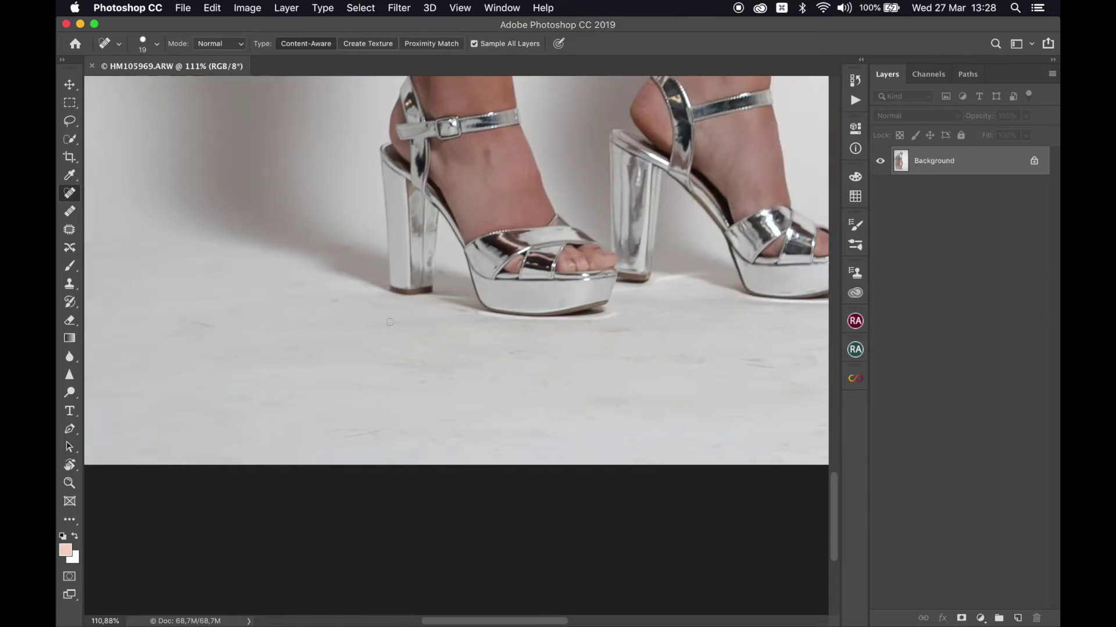
scroll(389, 322, "left", 3)
scroll(390, 322, "up", 10)
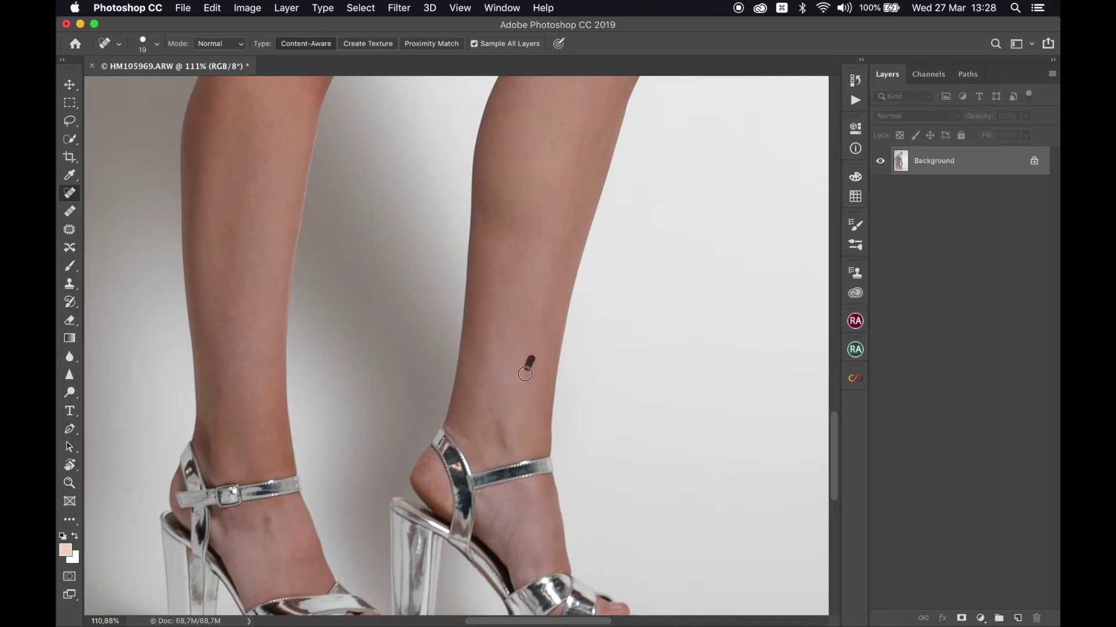
scroll(471, 414, "up", 10)
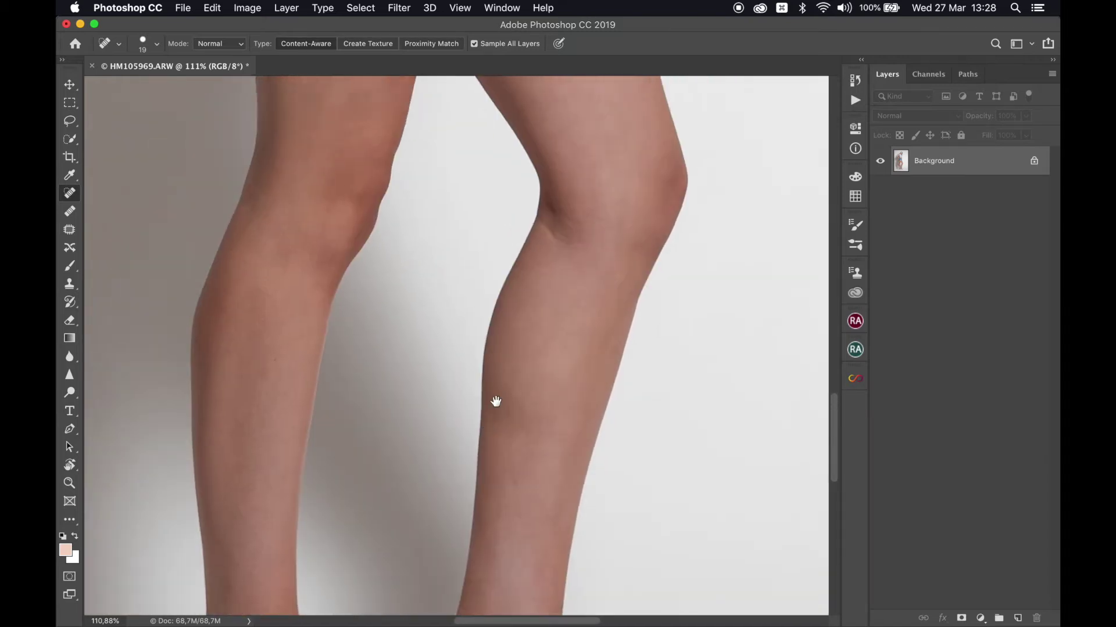
scroll(481, 453, "up", 10)
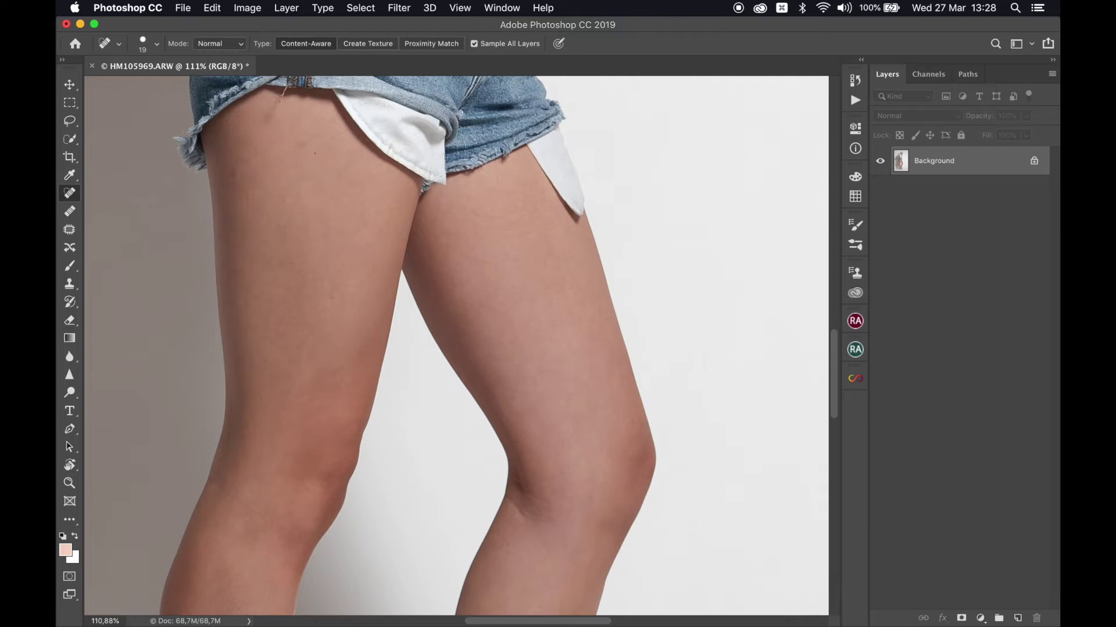
- Remove the small spots and marks on the upper thigh below the denim shorts with the Spot Healing Brush
left_click(335, 299)
scroll(287, 219, "up", 5)
scroll(288, 186, "up", 10)
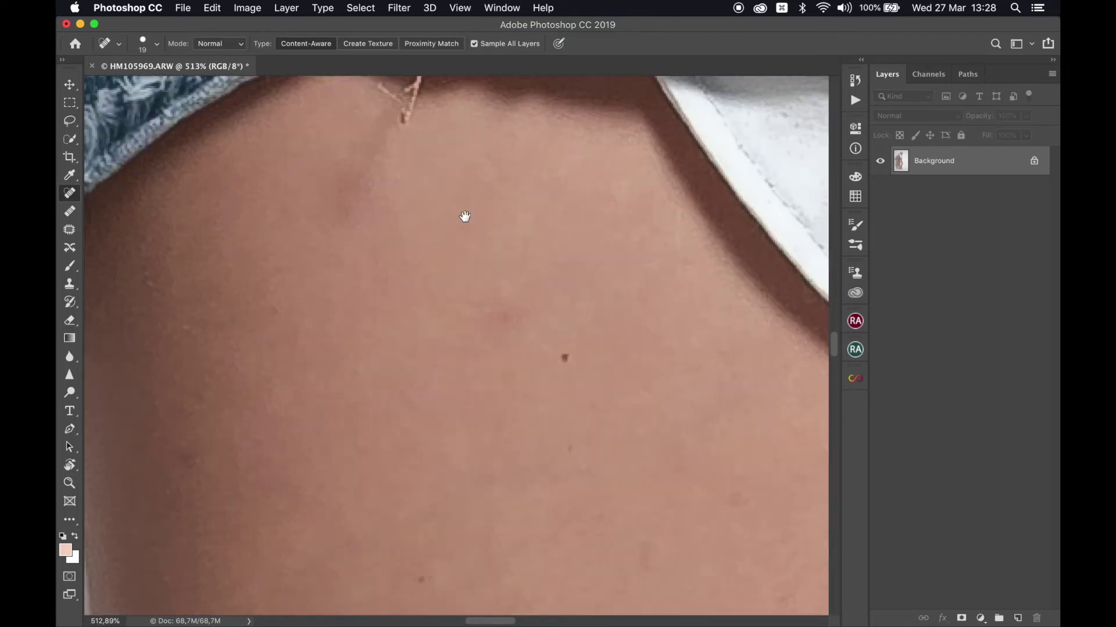
left_click_drag(465, 216, 434, 304)
mouse_move(397, 219)
left_mouse_down()
mouse_move(349, 281)
mouse_move(285, 416)
left_mouse_up()
left_click_drag(335, 280, 338, 293)
mouse_move(456, 494)
left_mouse_down()
mouse_move(476, 454)
mouse_move(407, 456)
left_mouse_up()
left_click_drag(476, 441, 317, 513)
- Heal the small mole and marks on the bare midriff between the shirt and shorts
left_click_drag(471, 133, 476, 452)
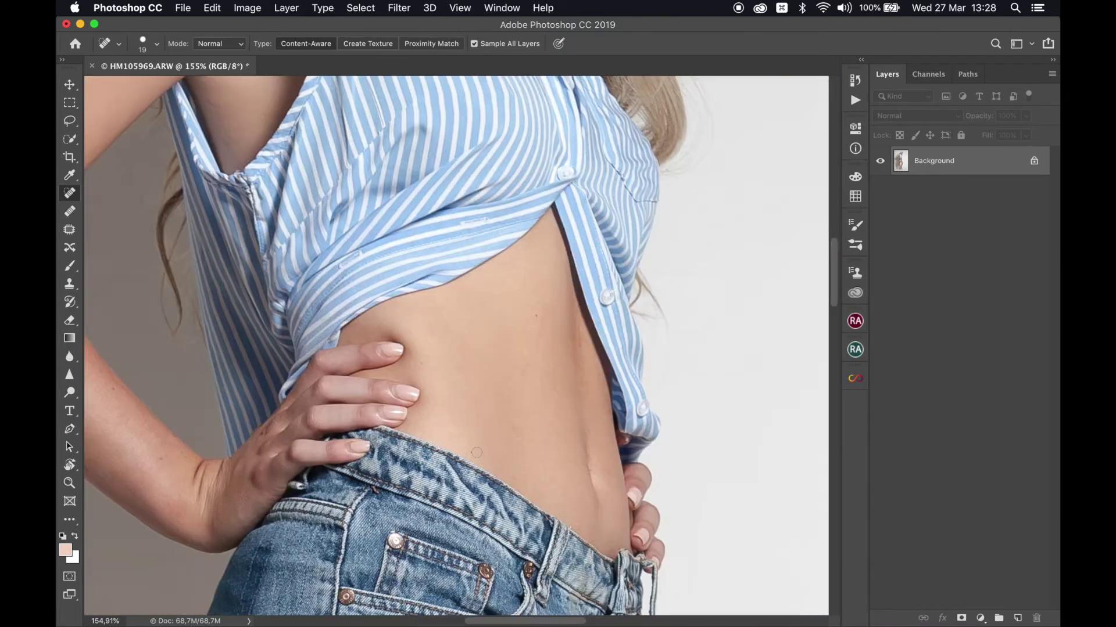
scroll(476, 452, "up", 5)
scroll(476, 452, "left", 2)
scroll(477, 452, "down", 4)
scroll(477, 453, "right", 3)
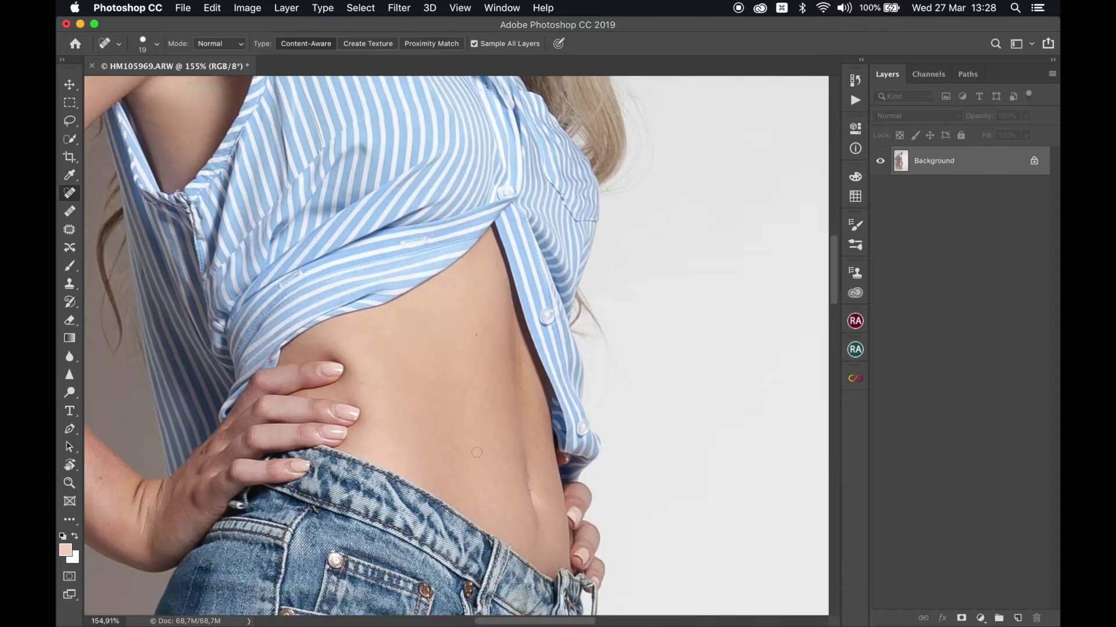
left_click_drag(480, 341, 455, 410)
- Retouch the skin creases around the model's underarm at the shirt's armhole with the Spot Healing Brush
scroll(479, 302, "up", 5)
scroll(479, 302, "left", 3)
scroll(478, 302, "right", 5)
scroll(479, 302, "left", 7)
scroll(478, 302, "up", 1)
scroll(479, 302, "up", 5)
scroll(479, 303, "down", 4)
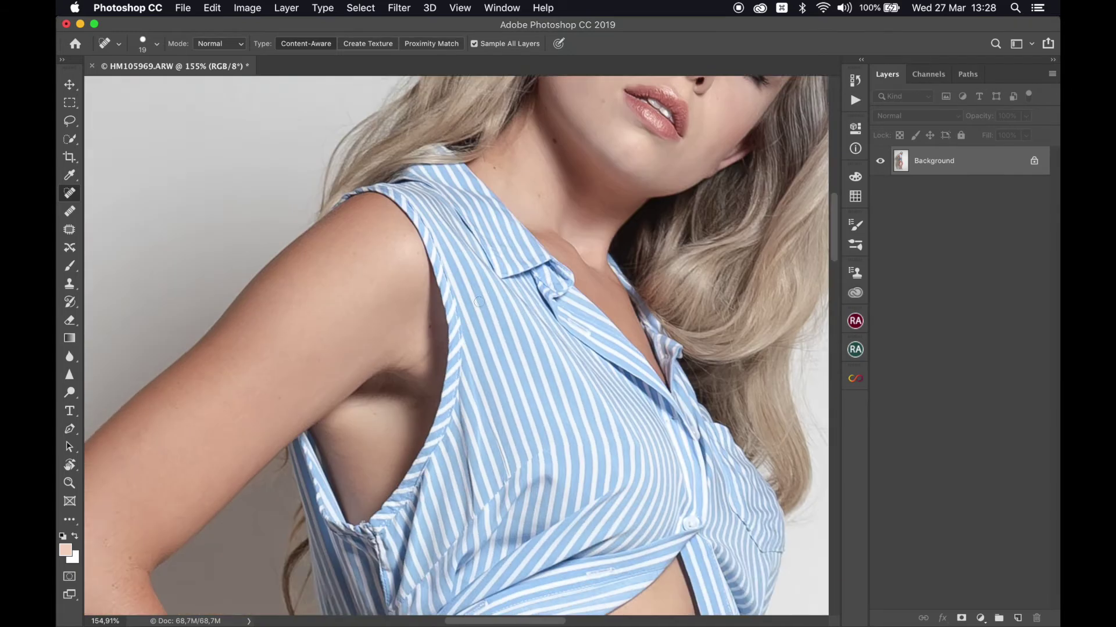
scroll(478, 302, "up", 3)
scroll(480, 301, "up", 2)
scroll(479, 301, "right", 2)
left_click_drag(476, 205, 515, 160)
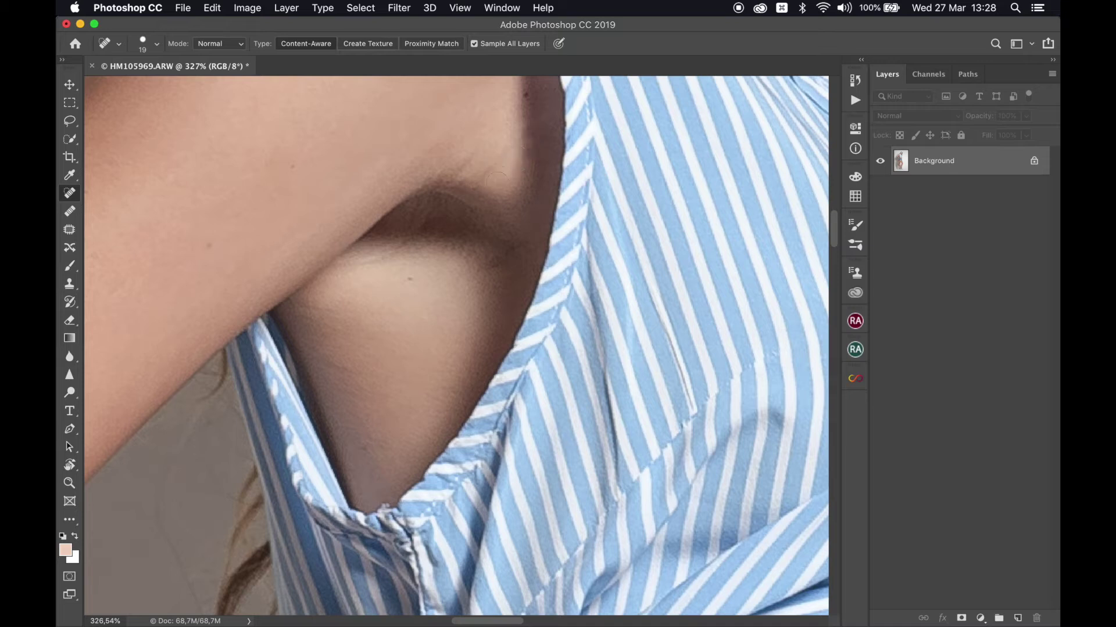
left_click_drag(522, 253, 506, 255)
left_click_drag(514, 244, 501, 251)
left_click_drag(484, 180, 490, 162)
mouse_move(480, 183)
left_mouse_down()
mouse_move(495, 163)
mouse_move(474, 151)
mouse_move(472, 187)
mouse_move(474, 148)
left_mouse_up()
- Switch to the Healing Brush with a sampled source and retouch the crease above the underarm
key("shift+j")
key("shift+j")
key("shift+j")
key("shift+j")
key("shift+j")
key("shift+j")
left_click_drag(468, 163, 453, 166)
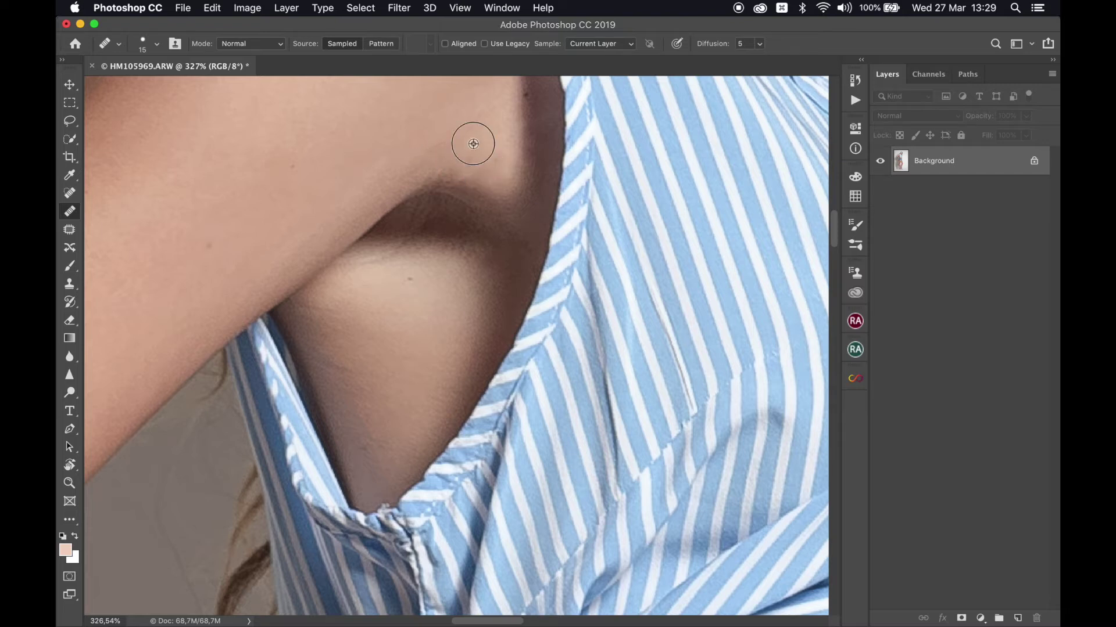
- Even out the remaining crease and skin marks in the underarm area with the Healing Brush
mouse_move(473, 104)
left_mouse_down()
mouse_move(411, 211)
mouse_move(423, 219)
mouse_move(396, 234)
left_mouse_up()
mouse_move(512, 168)
left_mouse_down()
mouse_move(366, 261)
mouse_move(337, 308)
left_mouse_up()
left_click_drag(402, 198, 369, 312)
mouse_move(392, 275)
left_mouse_down()
mouse_move(373, 311)
mouse_move(384, 283)
mouse_move(405, 329)
left_mouse_up()
left_click(396, 301, "alt")
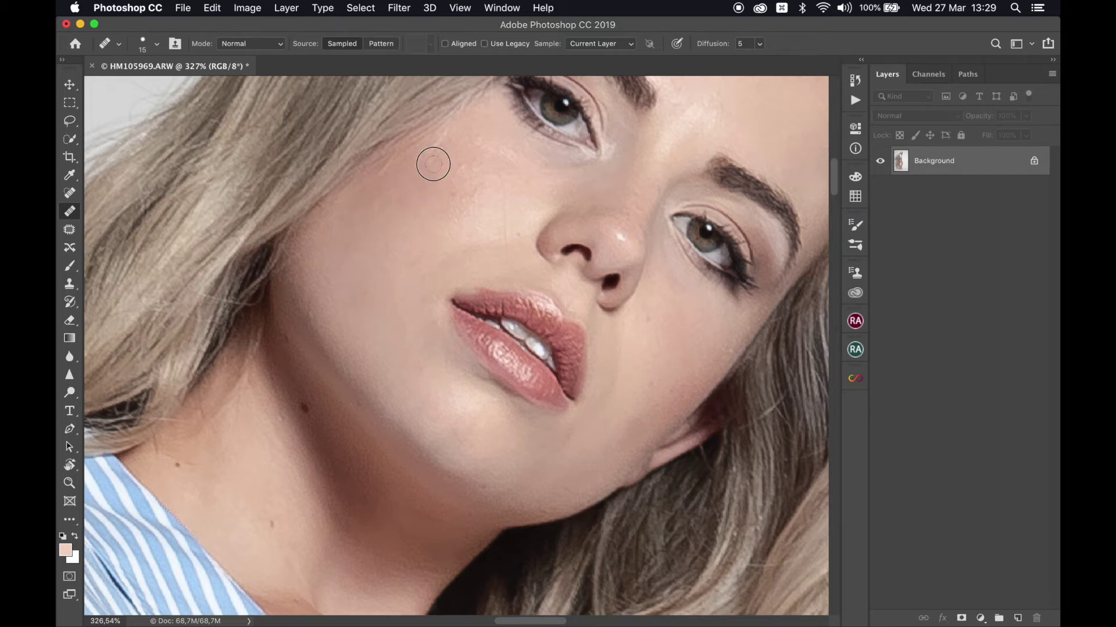
- Heal the blemishes on the cheek below the eye and beside the nose, sampling clean skin nearby
left_click_drag(437, 141, 445, 137)
left_click(461, 198)
left_click(485, 213, "alt")
left_click_drag(500, 226, 501, 188)
left_click(517, 199, "alt")
left_click(503, 177)
left_click(521, 178, "alt")
left_click_drag(528, 171, 514, 161)
- Heal the remaining marks on the upper cheek near the hair and on the opposite cheek
left_click(480, 157, "alt")
left_click(481, 140)
left_click(496, 120, "alt")
left_click(492, 108)
left_click_drag(669, 286, 620, 286)
left_click(650, 348)
- Heal the marks on the upper forehead along the hairline, sampling adjacent clean skin
left_click_drag(617, 375, 498, 589)
left_click(515, 345)
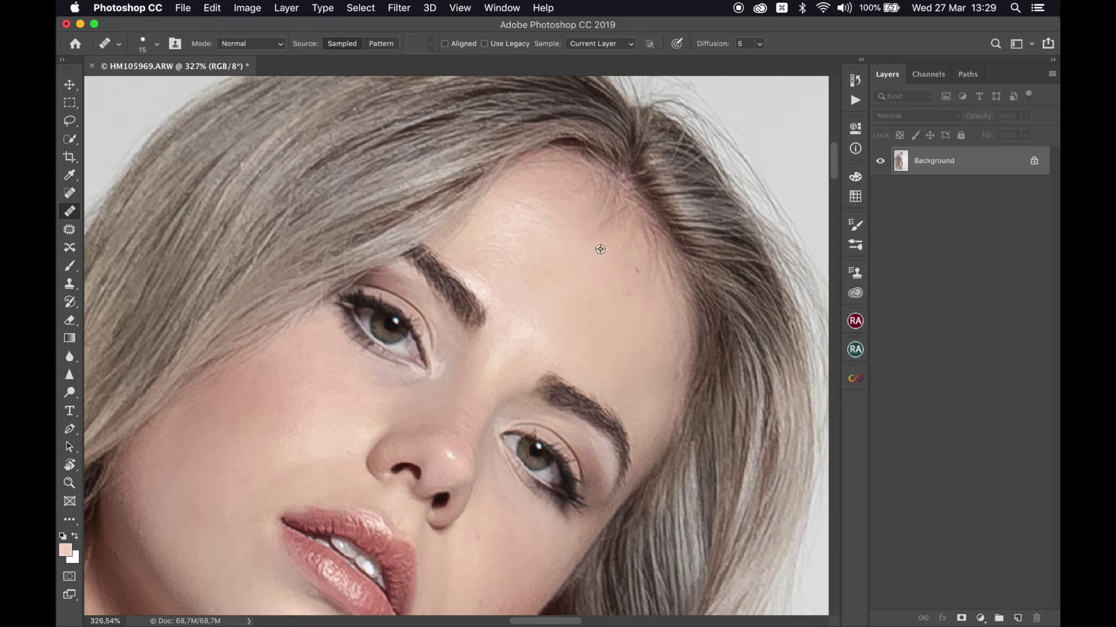
left_click(575, 203, "alt")
mouse_move(596, 207)
left_mouse_down()
mouse_move(589, 191)
mouse_move(598, 184)
mouse_move(627, 235)
left_mouse_up()
left_click(579, 207, "alt")
left_click(566, 216, "alt")
left_click(610, 258, "alt")
left_click(641, 301, "alt")
- Retouch the small spots and uneven patches across the middle of the forehead with the Healing Brush
left_click_drag(647, 276, 642, 272)
left_click(610, 326, "alt")
left_click_drag(606, 292, 577, 294)
left_click_drag(522, 263, 563, 227)
left_click(561, 282, "alt")
- Run the Retouching Academy 8-bit frequency separation action on the whole portrait
scroll(576, 283, "down", 10)
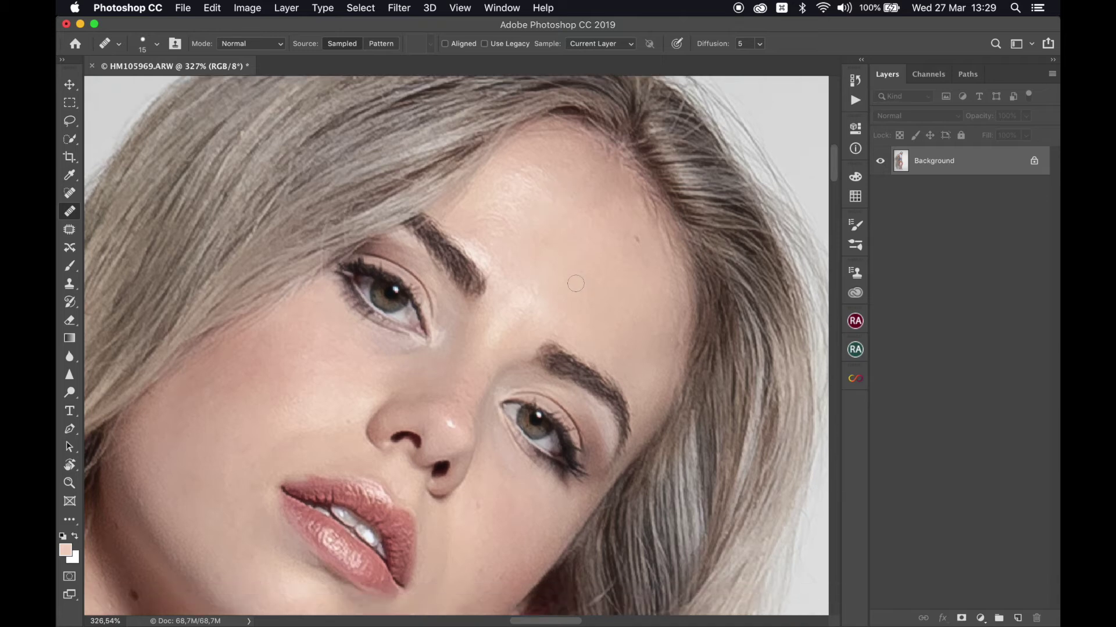
scroll(577, 283, "down", 5)
scroll(577, 283, "up", 4)
scroll(577, 283, "down", 5)
scroll(579, 286, "down", 1)
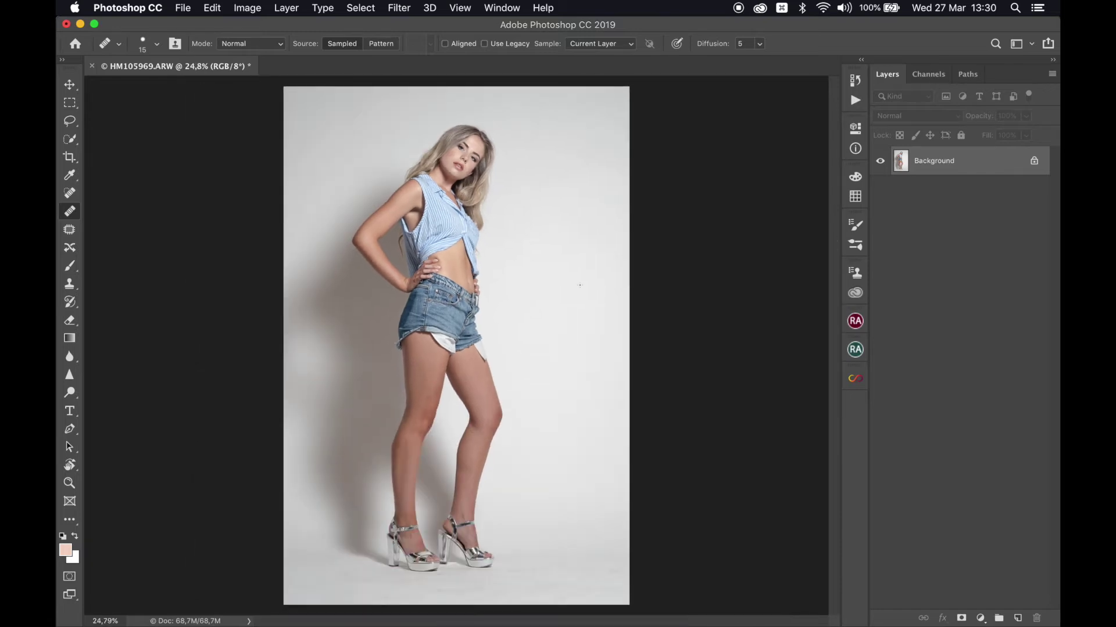
left_click(854, 353)
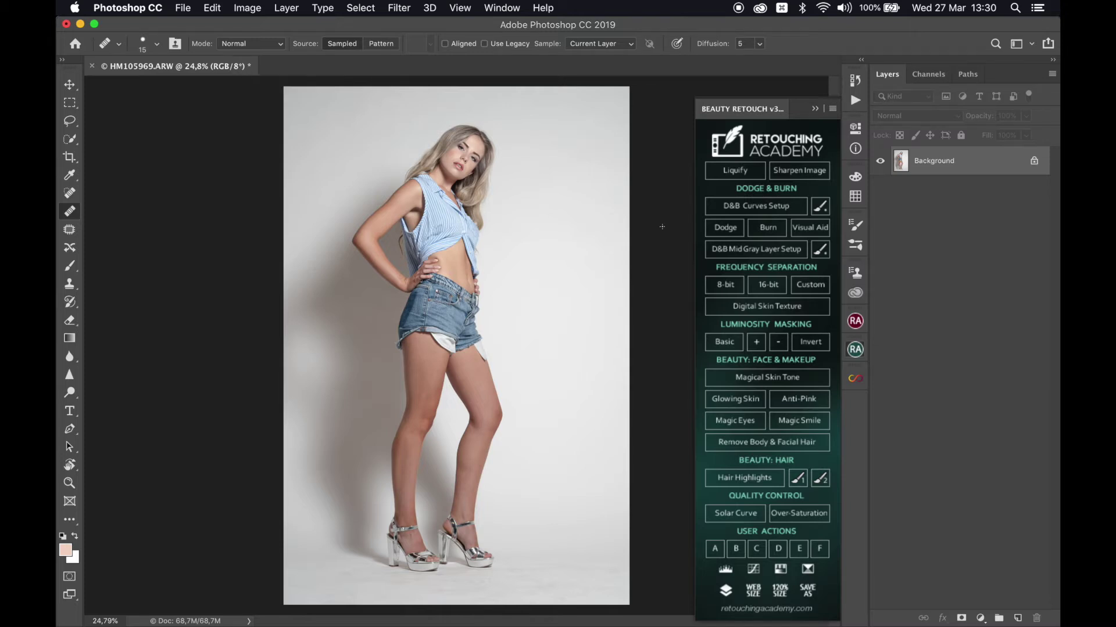
left_click(719, 284)
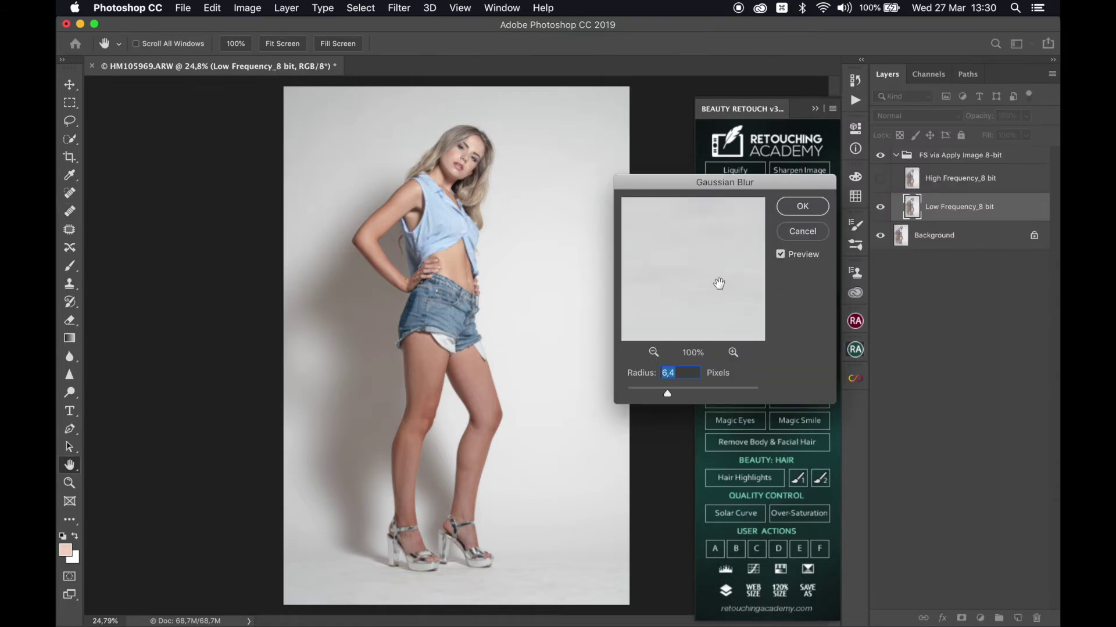
- Preview the low-frequency Gaussian Blur on the face, midriff and legs, and set its radius to 6 pixels
left_click(466, 146)
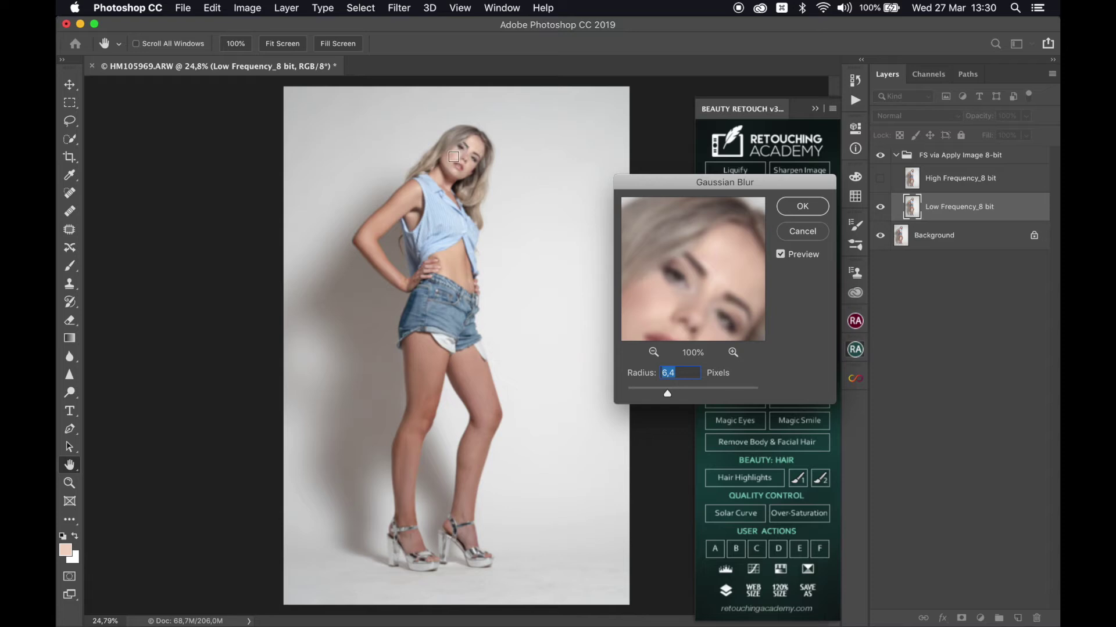
key("Down")
key("Down")
key("Down")
left_click(453, 266)
left_click(423, 349)
left_click(420, 375)
left_click(424, 405)
left_click(680, 372)
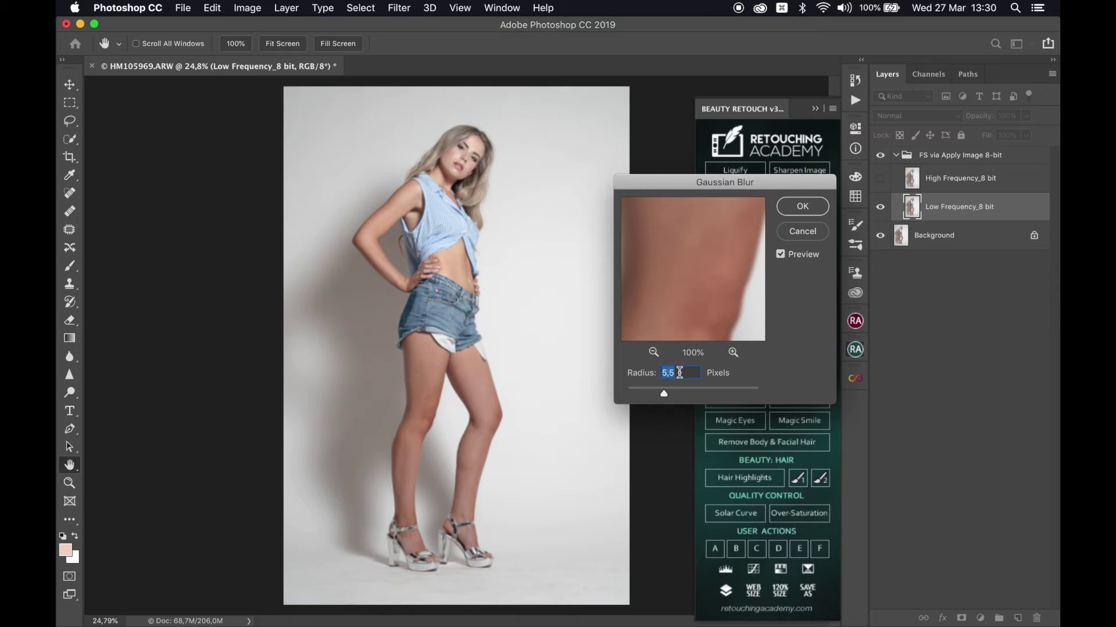
type("6")
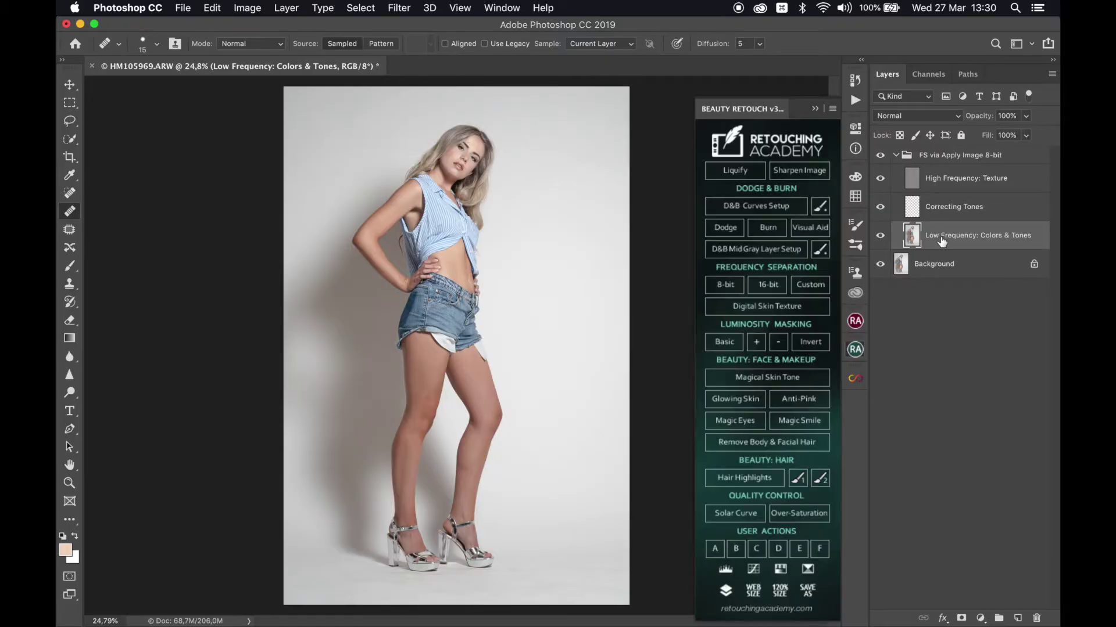
- Switch to the Mixer Brush for the Low Frequency: Colors & Tones layer and hide the Beauty Retouch actions
key("shift+b")
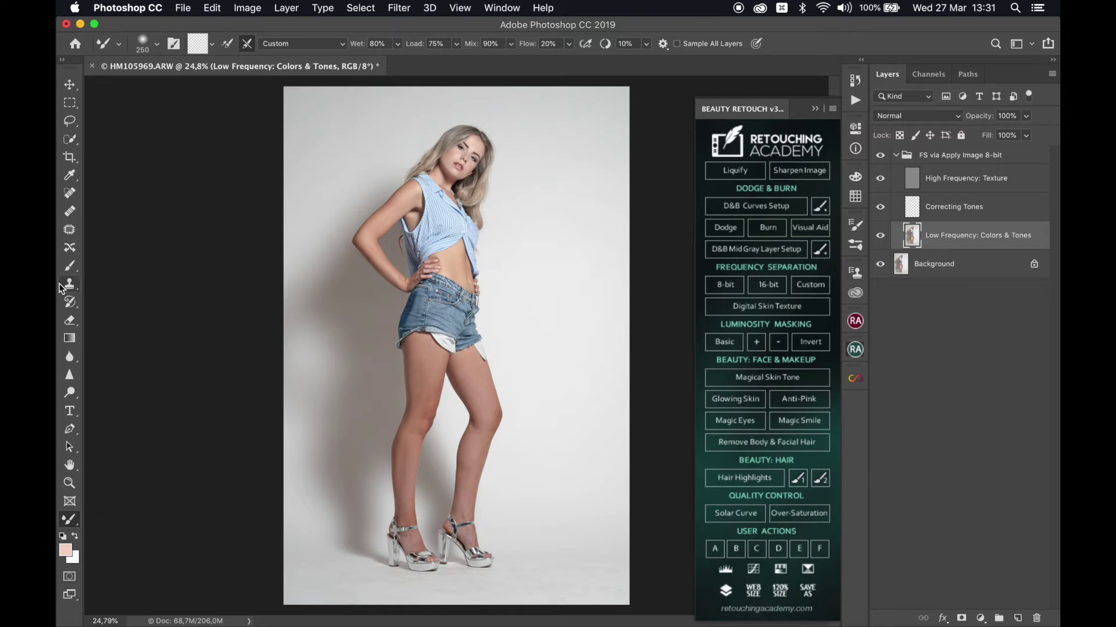
right_click(74, 522)
left_click(256, 469)
right_click(75, 518)
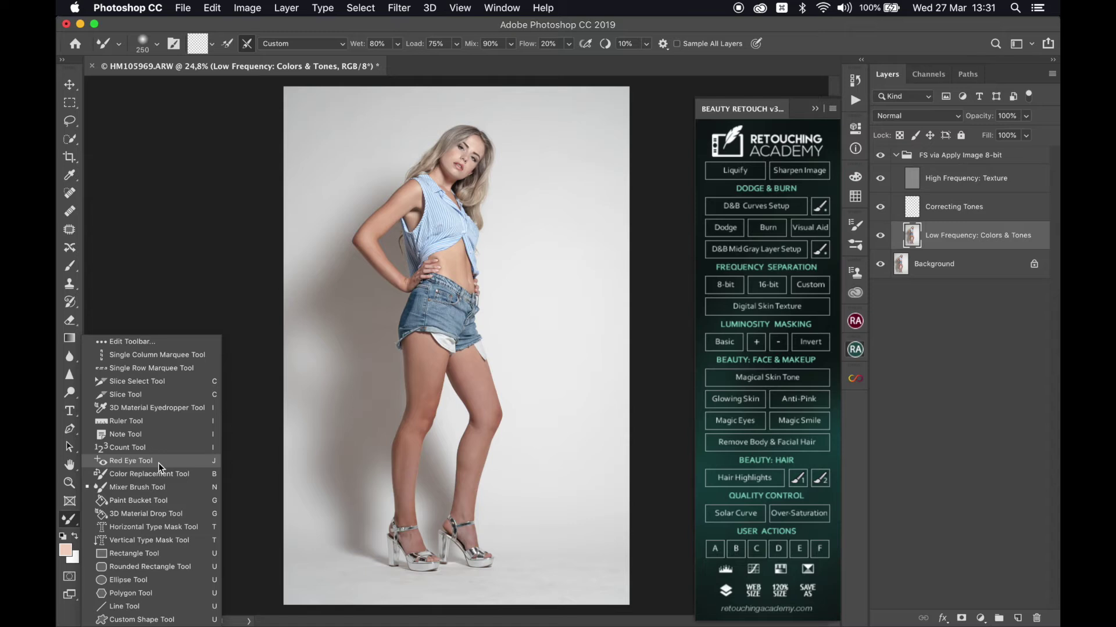
left_click(141, 486)
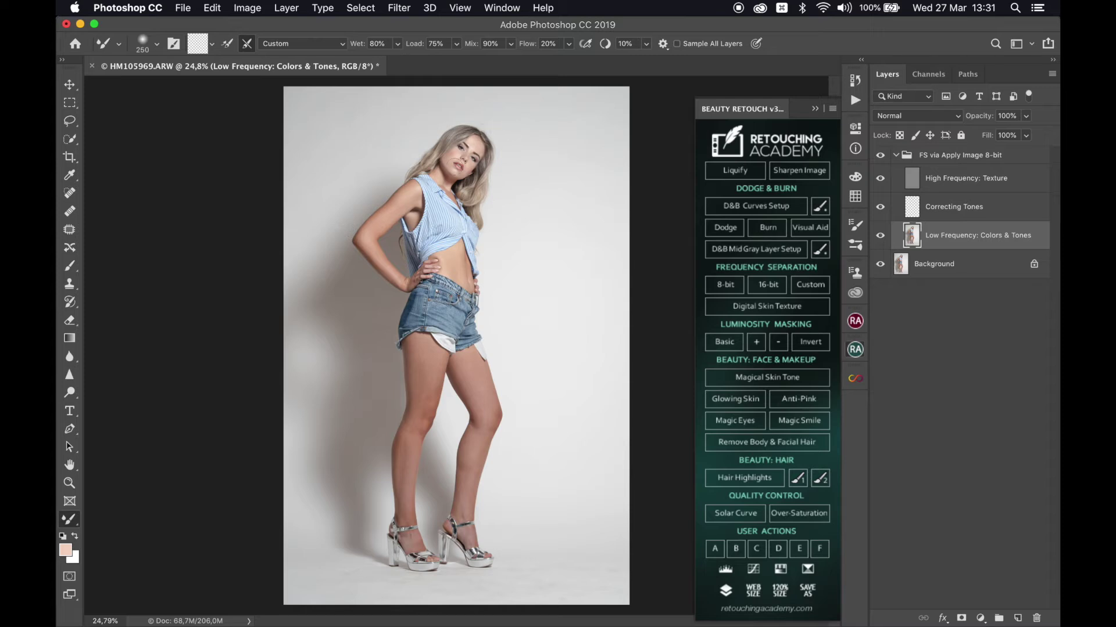
scroll(454, 166, "up", 5)
scroll(454, 167, "up", 3)
scroll(455, 167, "down", 4)
scroll(454, 166, "up", 3)
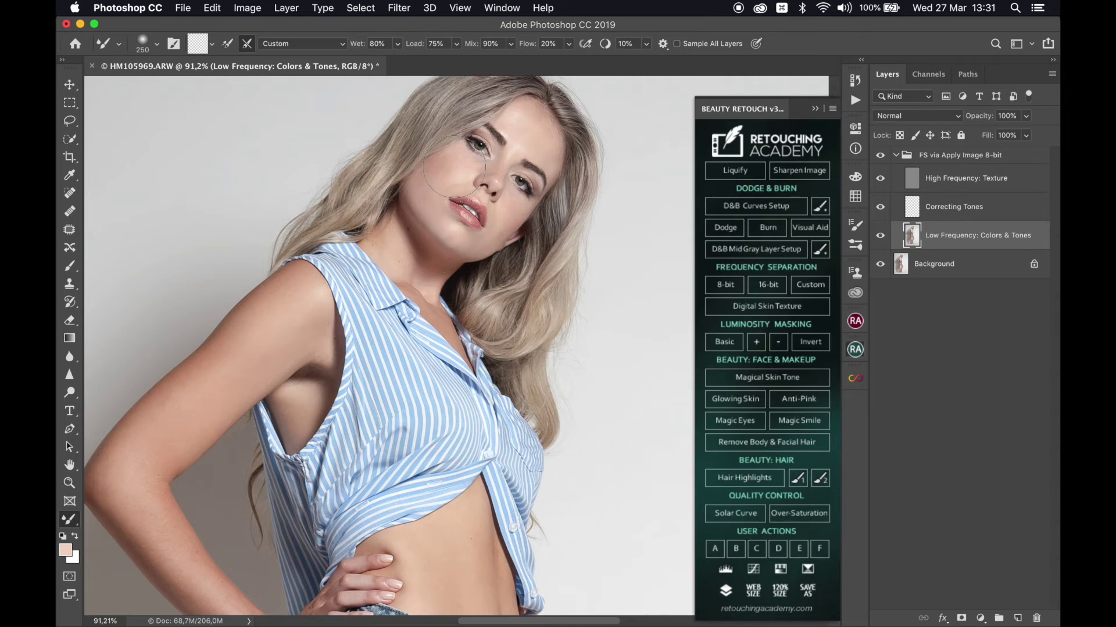
left_click(856, 349)
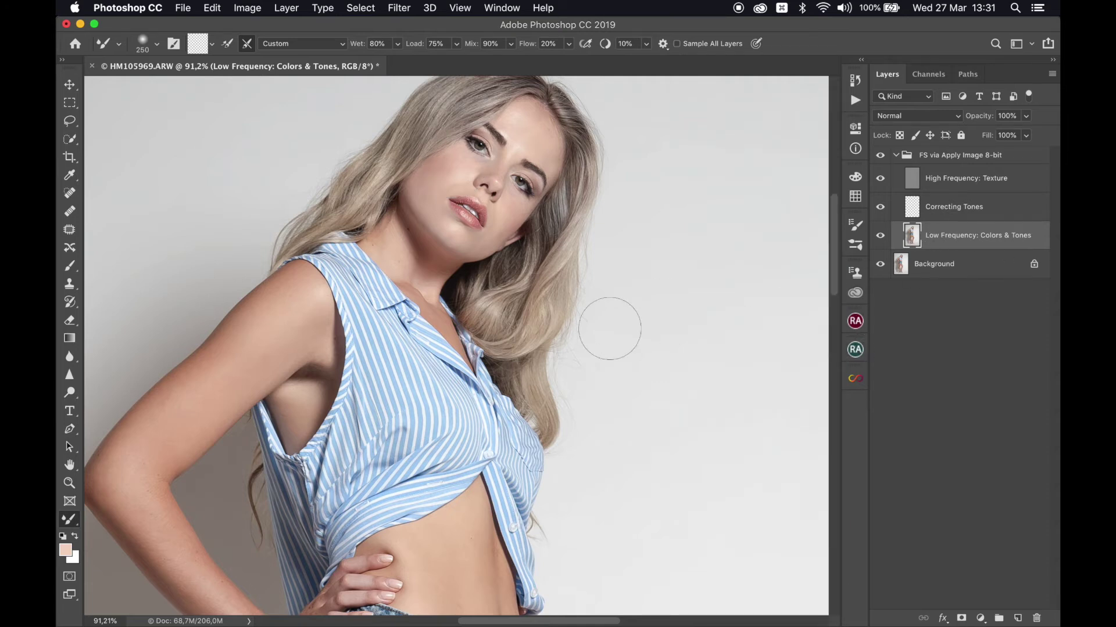
- Try out the Mixer Brush around its 250 size and revert all trial strokes to the last Name Change history state
key("bracketleft")
key("bracketleft")
key("bracketright")
key("bracketright")
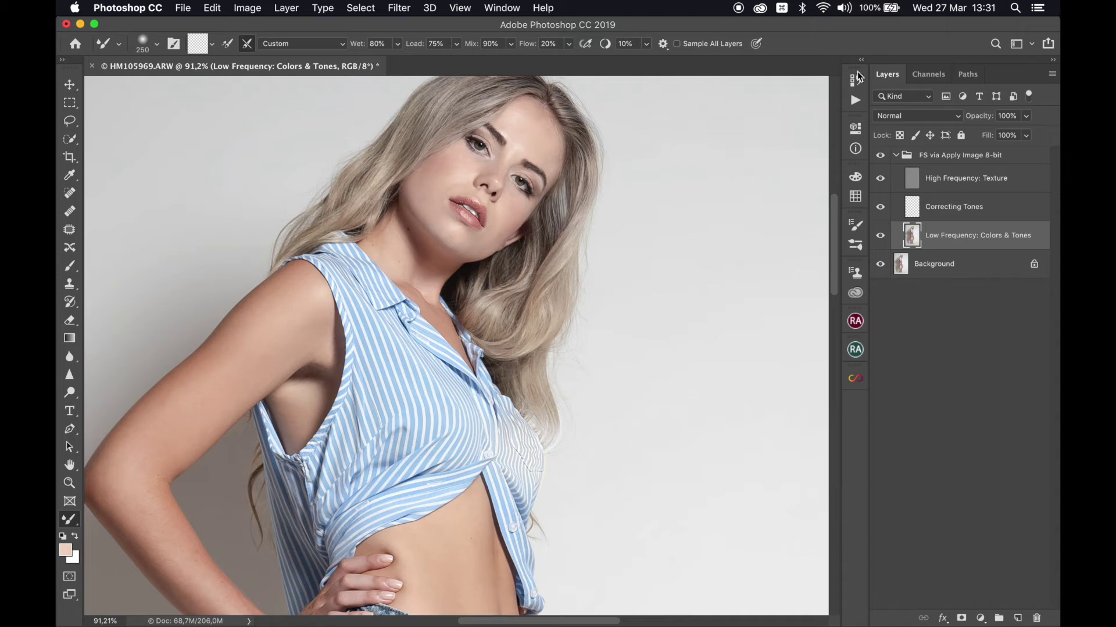
left_click(858, 79)
left_click(732, 238)
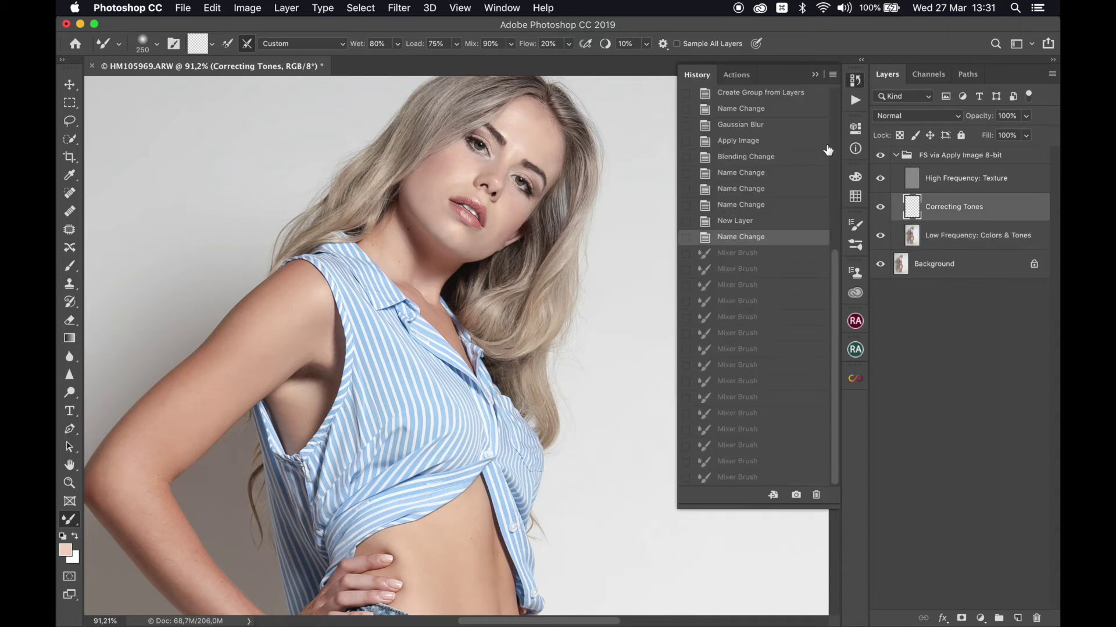
left_click(855, 82)
- Reduce the Mixer Brush size to 45 for the face and select the Low Frequency: Colors & Tones layer
scroll(461, 229, "up", 10)
scroll(463, 228, "up", 8)
key("bracketleft")
key("bracketleft")
key("bracketleft")
key("bracketleft")
key("bracketleft")
key("bracketleft")
key("bracketleft")
key("bracketleft")
key("bracketleft")
key("bracketleft")
key("bracketleft")
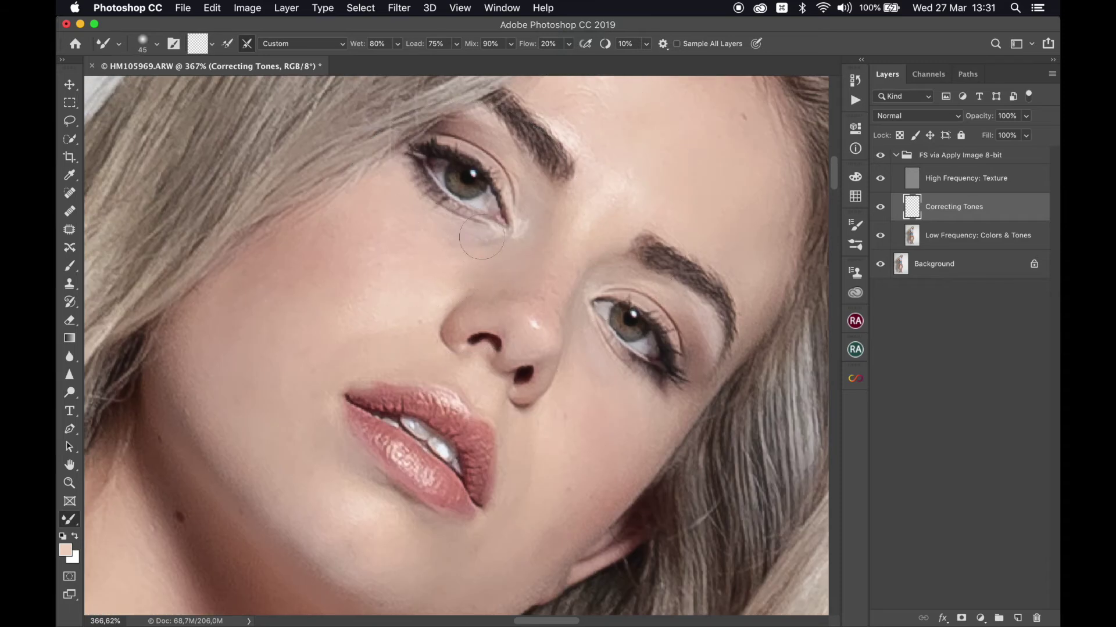
left_click(953, 237)
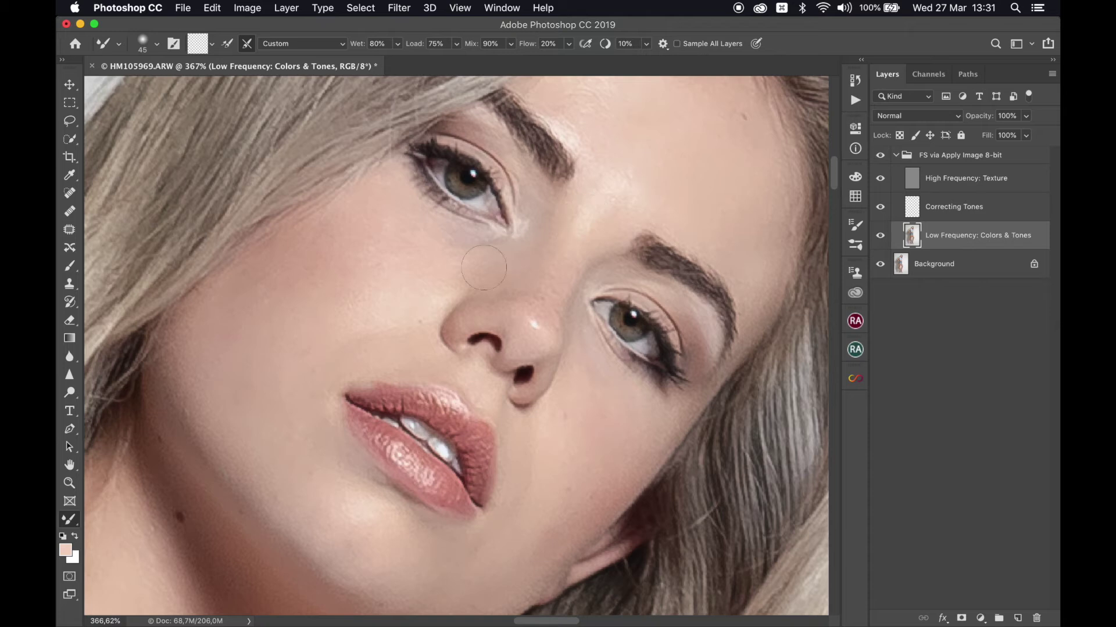
- Blend the skin tones beneath both eyes with the Mixer Brush, reducing the brush size to 30 for finer areas
mouse_move(468, 245)
left_mouse_down()
mouse_move(435, 273)
mouse_move(438, 258)
left_mouse_up()
mouse_move(495, 230)
left_mouse_down()
mouse_move(439, 278)
mouse_move(437, 264)
mouse_move(493, 235)
left_mouse_up()
mouse_move(591, 373)
left_mouse_down()
mouse_move(585, 399)
mouse_move(580, 374)
mouse_move(590, 399)
mouse_move(617, 349)
left_mouse_up()
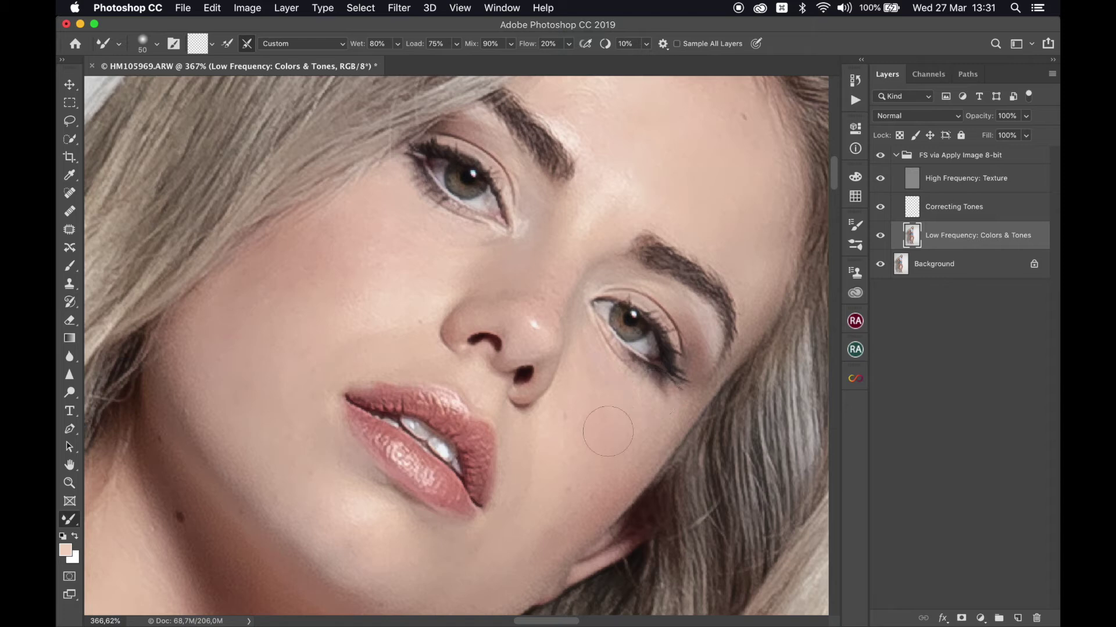
key("bracketleft")
key("bracketleft")
key("bracketleft")
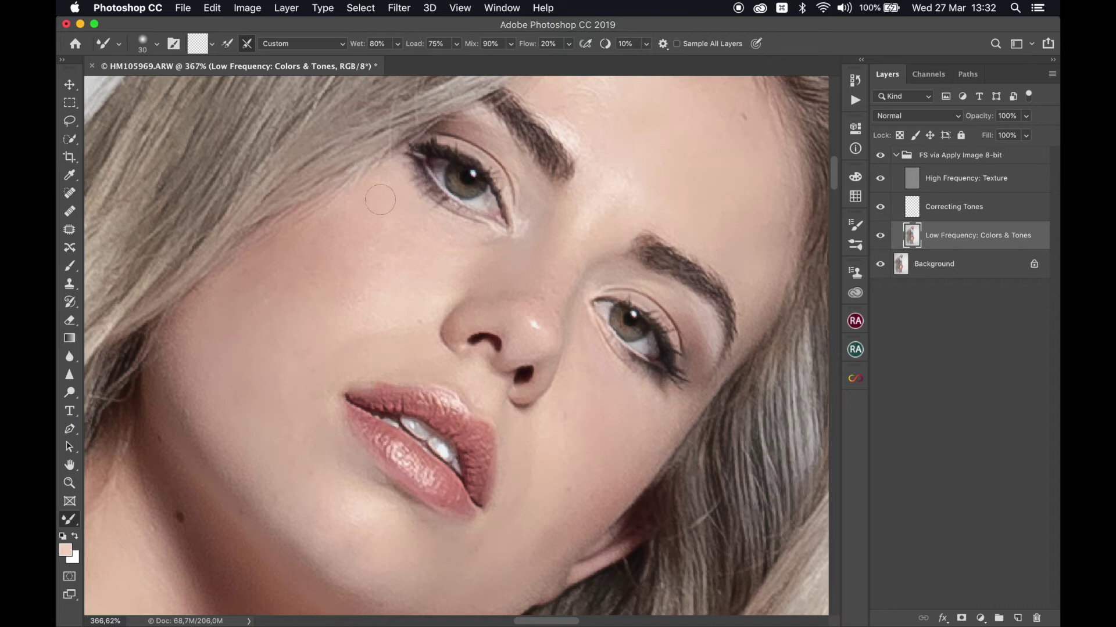
- Smooth the tone transitions from the outer eye corner across the cheek, varying the Mixer Brush size
key("bracketright")
key("bracketright")
key("bracketright")
key("bracketright")
key("bracketright")
key("bracketleft")
key("bracketleft")
key("bracketleft")
key("bracketleft")
- Blend the highlights and shadows on the chin and jaw below the lips with the Mixer Brush
scroll(527, 503, "down", 3)
scroll(526, 503, "left", 2)
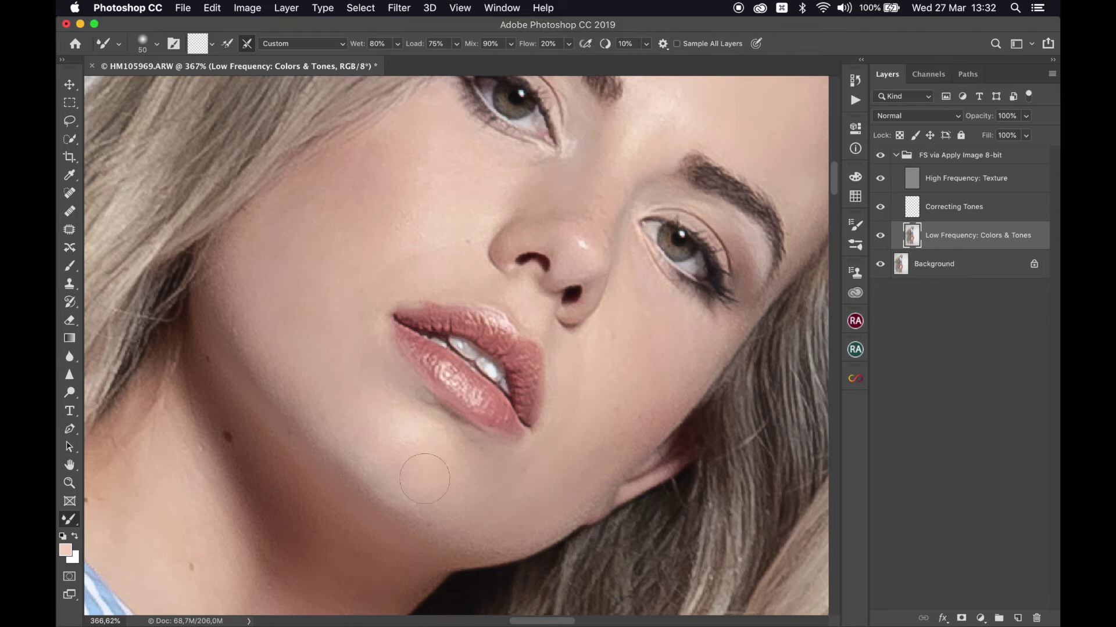
mouse_move(440, 461)
left_mouse_down()
mouse_move(402, 479)
mouse_move(391, 452)
left_mouse_up()
key("bracketleft")
key("bracketleft")
mouse_move(407, 450)
left_mouse_down()
mouse_move(409, 438)
mouse_move(355, 428)
mouse_move(352, 440)
left_mouse_up()
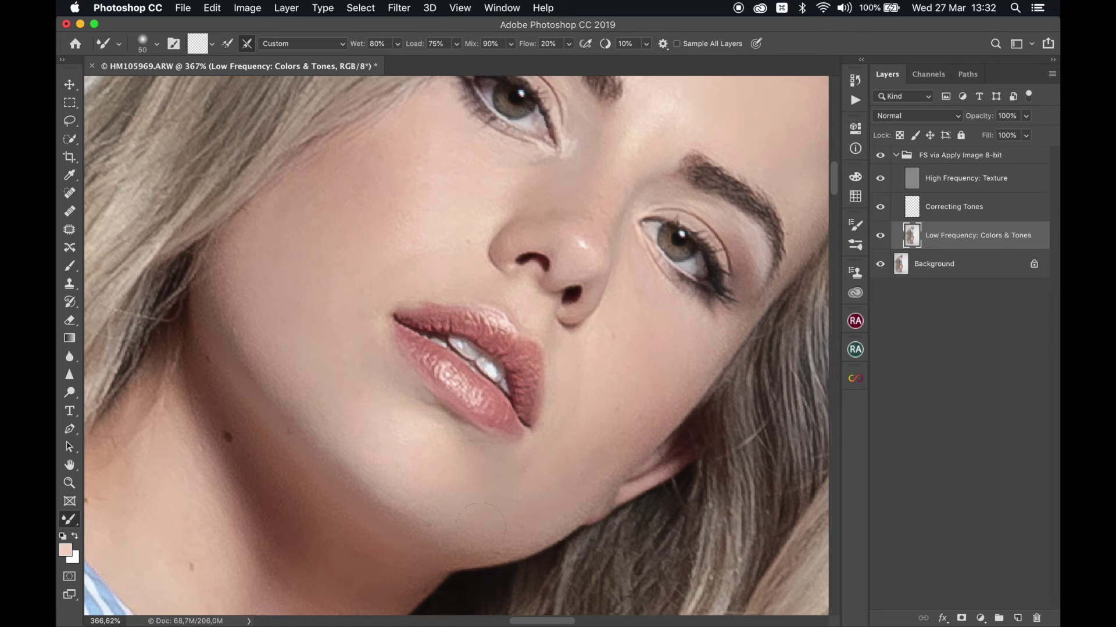
- Smooth the broad cheek area with the Mixer Brush enlarged to 80
scroll(471, 430, "down", 1)
scroll(472, 431, "up", 3)
scroll(471, 431, "right", 3)
key("bracketright")
key("bracketright")
key("bracketright")
key("bracketright")
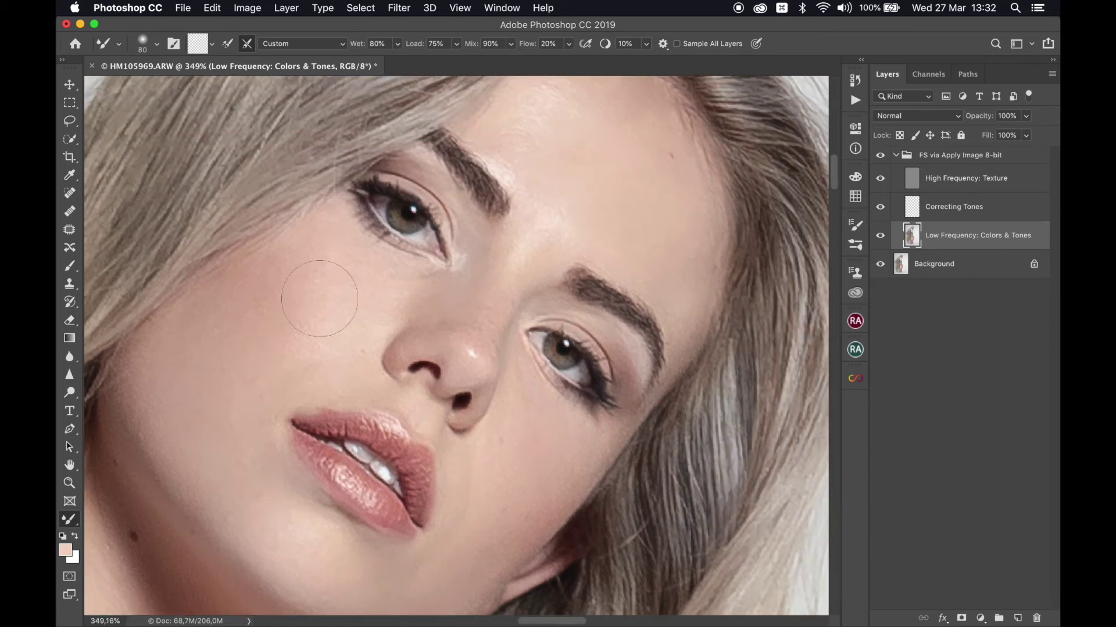
- Even out the tones around the chin and lower cheek with the Mixer Brush at size 45
key("bracketleft")
key("bracketleft")
key("bracketleft")
key("bracketright")
key("bracketleft")
scroll(495, 481, "down", 8)
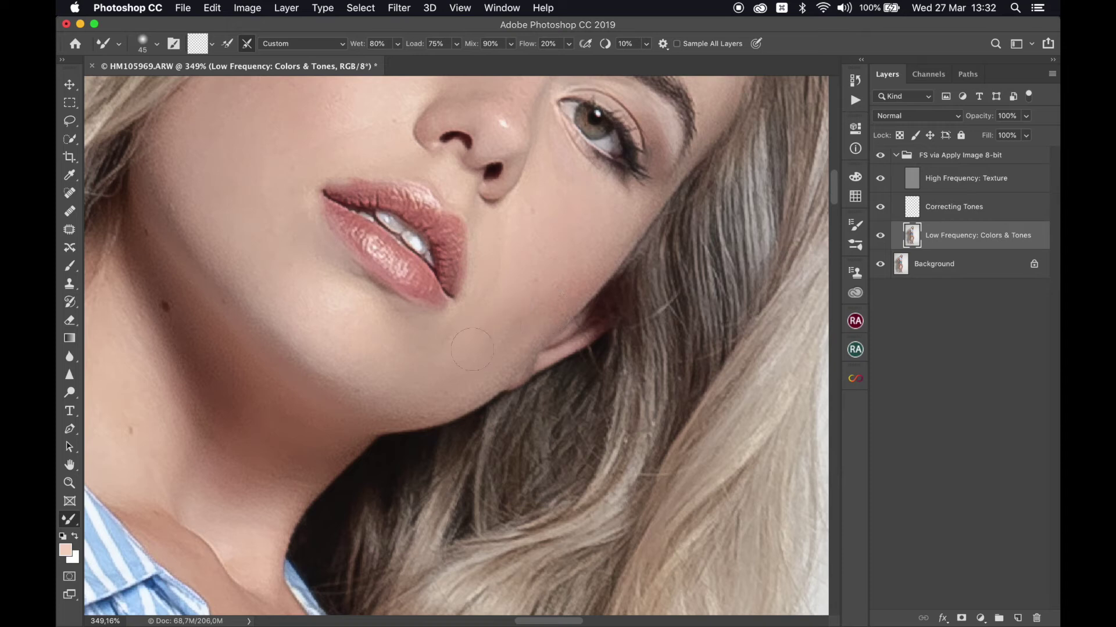
- Smooth the forehead tones up to the hairline with the Mixer Brush at sizes 50 to 70
scroll(541, 309, "up", 10)
scroll(540, 308, "right", 5)
key("bracketright")
key("bracketright")
key("bracketright")
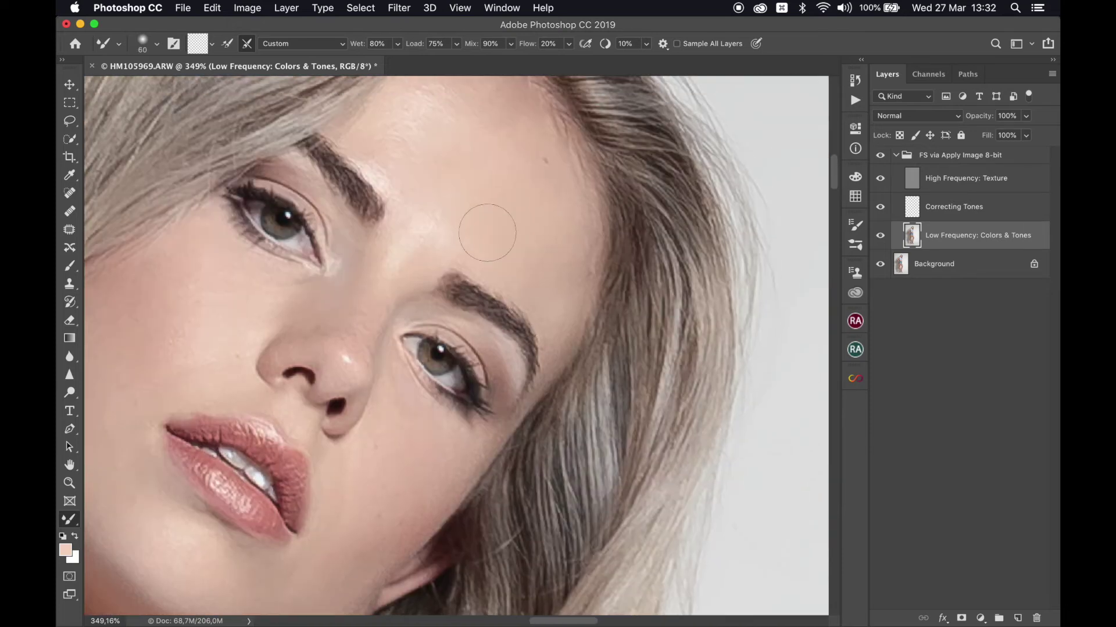
scroll(505, 176, "up", 3)
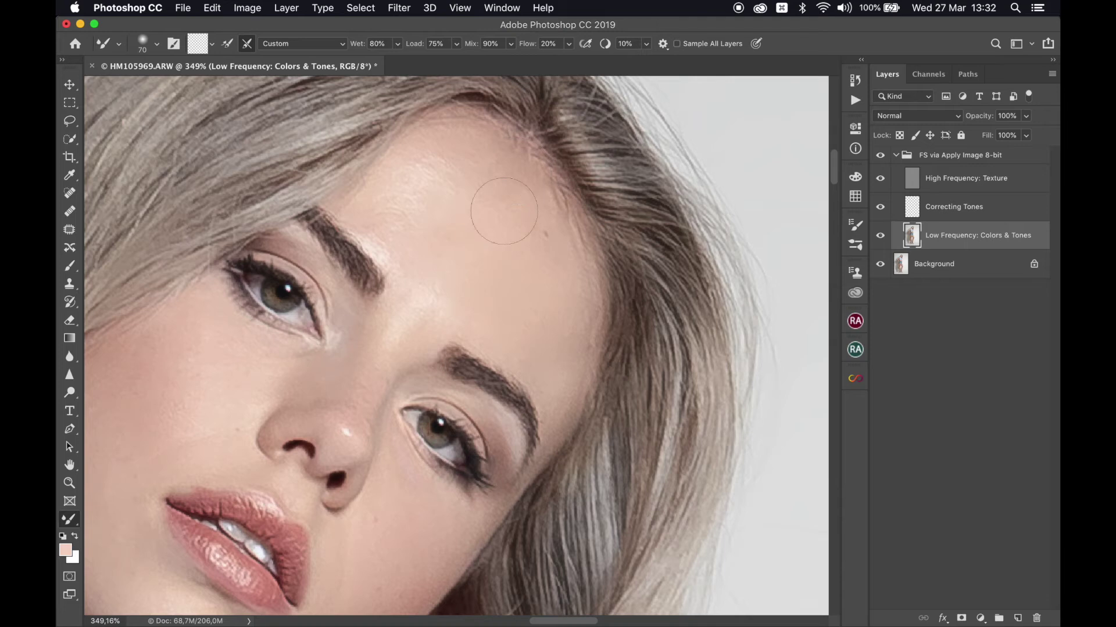
key("bracketleft")
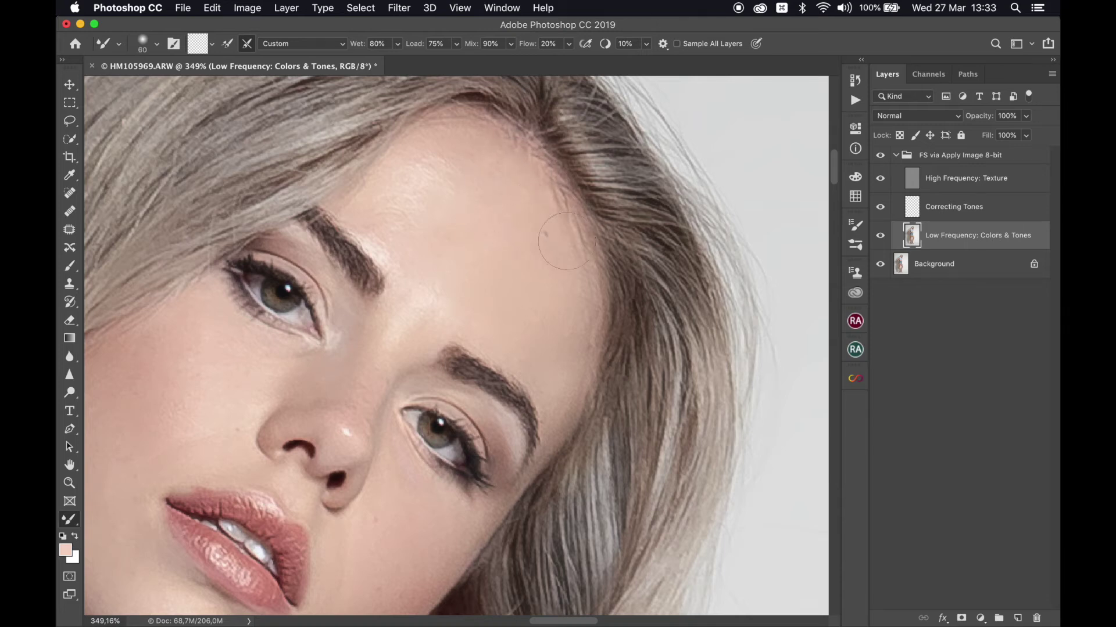
key("bracketleft")
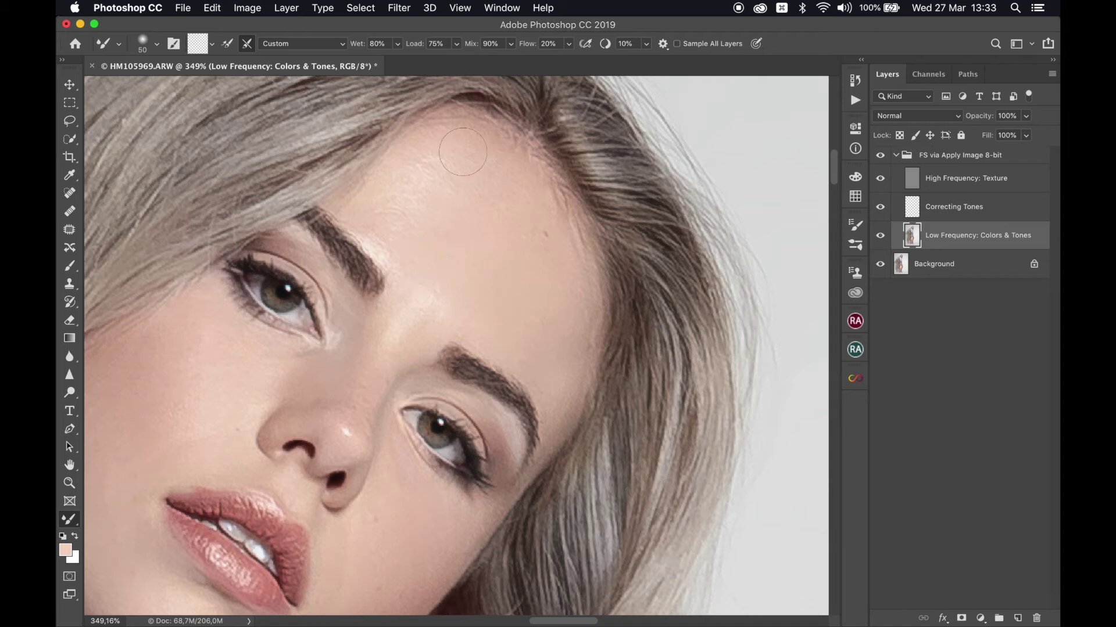
- Refine the tones on the forehead above and between the eyebrows with a Mixer Brush of about 25 to 30
key("bracketright")
key("bracketright")
key("bracketleft")
key("bracketleft")
key("bracketleft")
key("bracketleft")
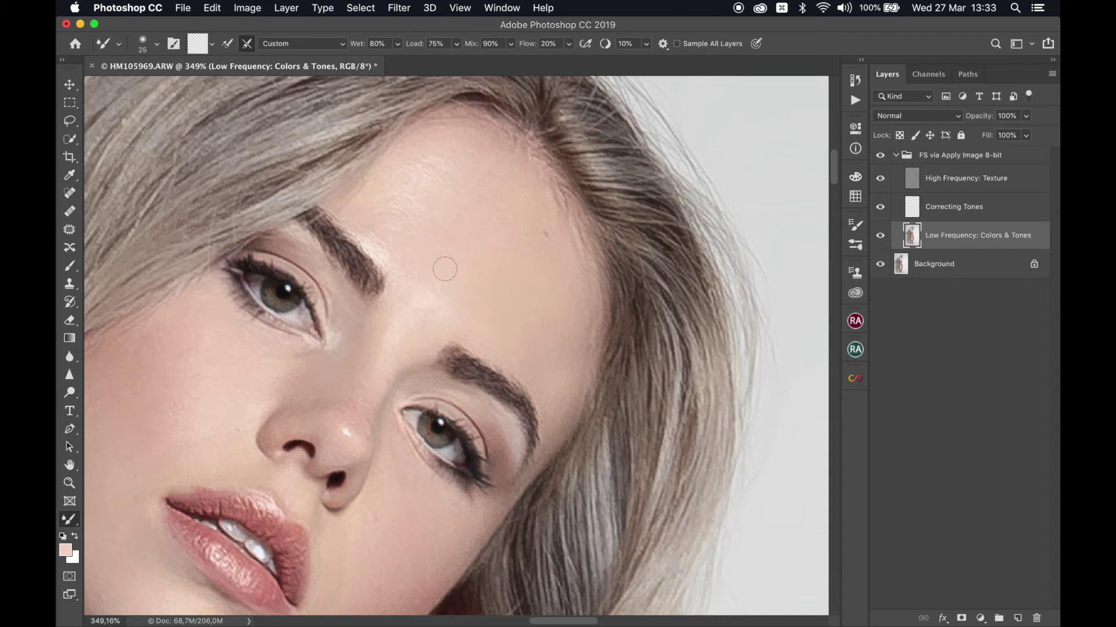
key("bracketright")
- Blend the shadow transitions along the jawline and neck with an enlarged Mixer Brush
scroll(458, 242, "down", 10)
scroll(459, 242, "left", 10)
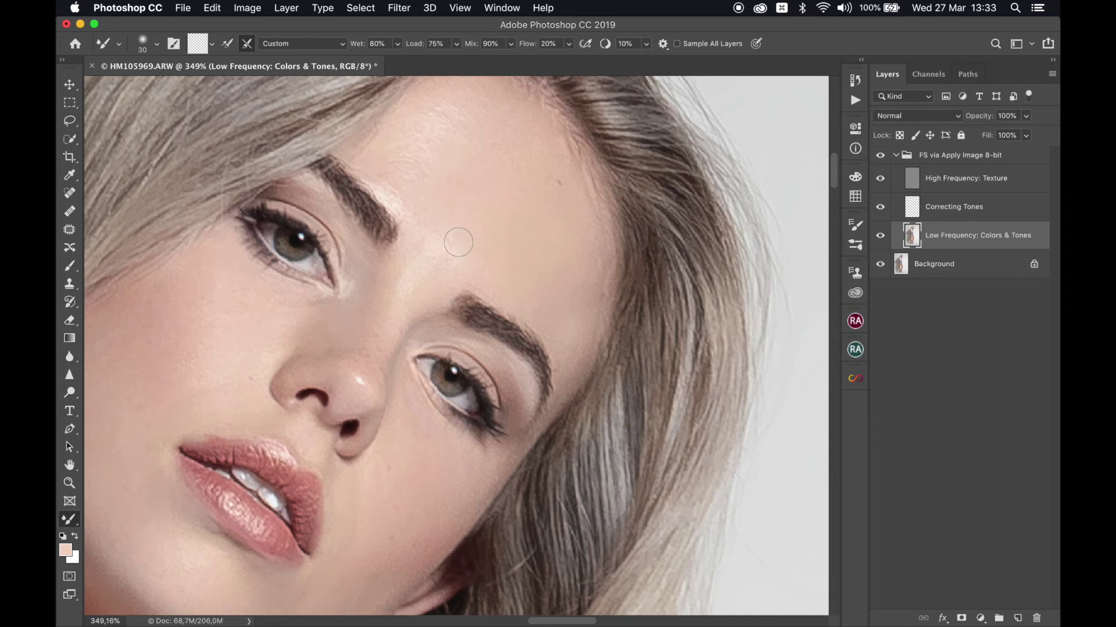
scroll(458, 242, "down", 5)
scroll(459, 241, "left", 5)
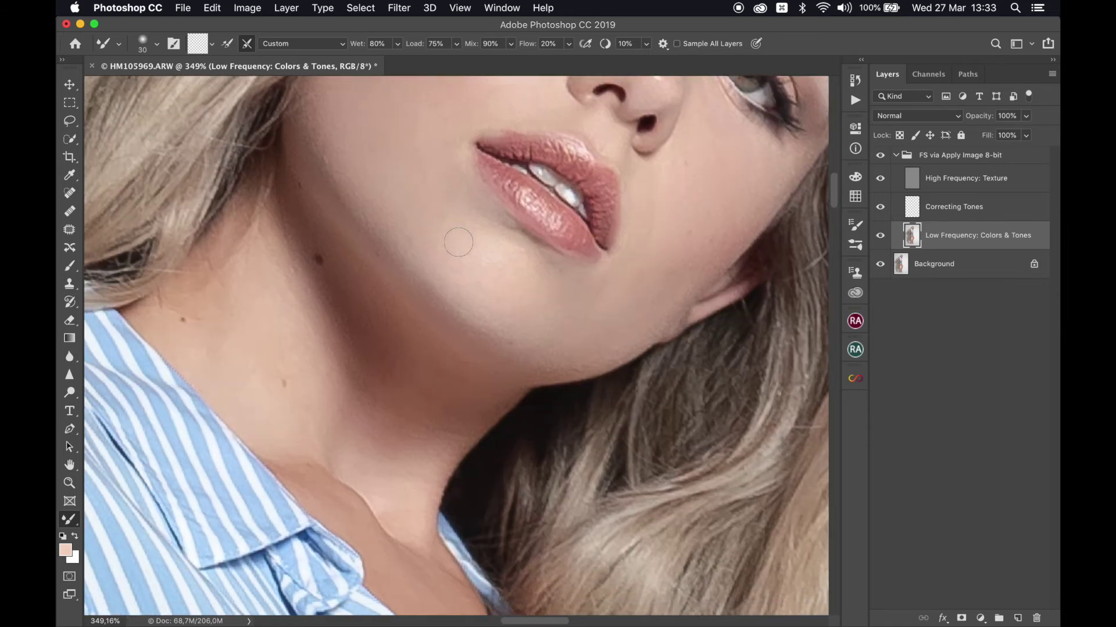
key("bracketright")
key("bracketright")
key("bracketright")
mouse_move(375, 310)
left_mouse_down()
mouse_move(379, 368)
mouse_move(373, 343)
mouse_move(395, 336)
mouse_move(388, 289)
mouse_move(456, 362)
mouse_move(466, 347)
mouse_move(428, 374)
mouse_move(431, 401)
mouse_move(498, 368)
mouse_move(455, 386)
mouse_move(463, 331)
mouse_move(405, 358)
left_mouse_up()
key("bracketright")
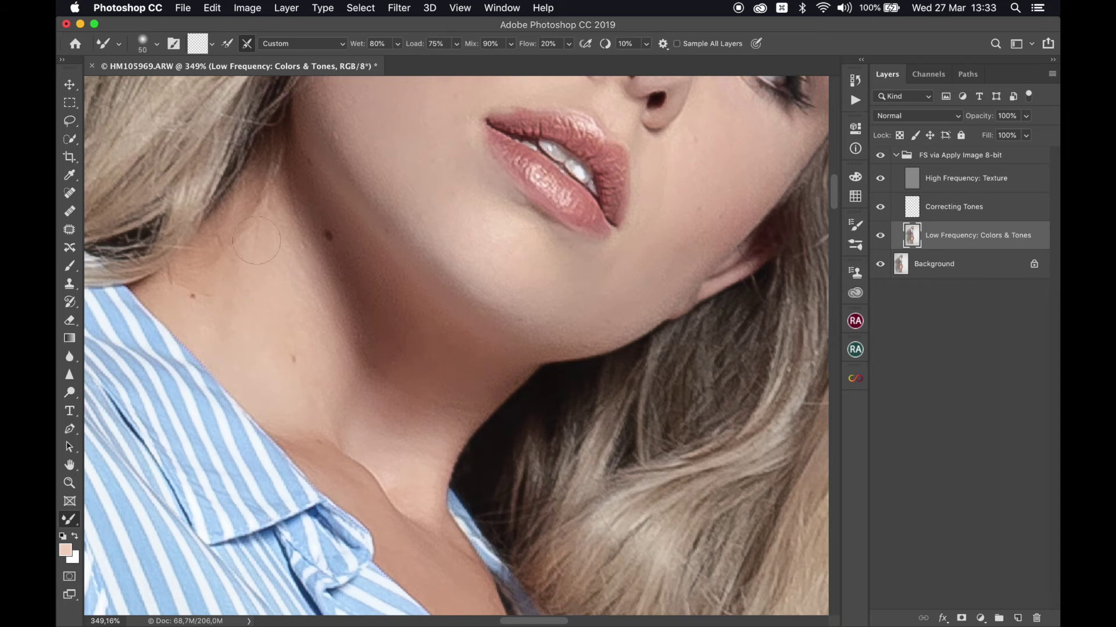
- Smooth the skin tones at the base of the throat inside the shirt collar with the Mixer Brush
key("bracketleft")
key("bracketleft")
key("bracketleft")
scroll(308, 348, "down", 5)
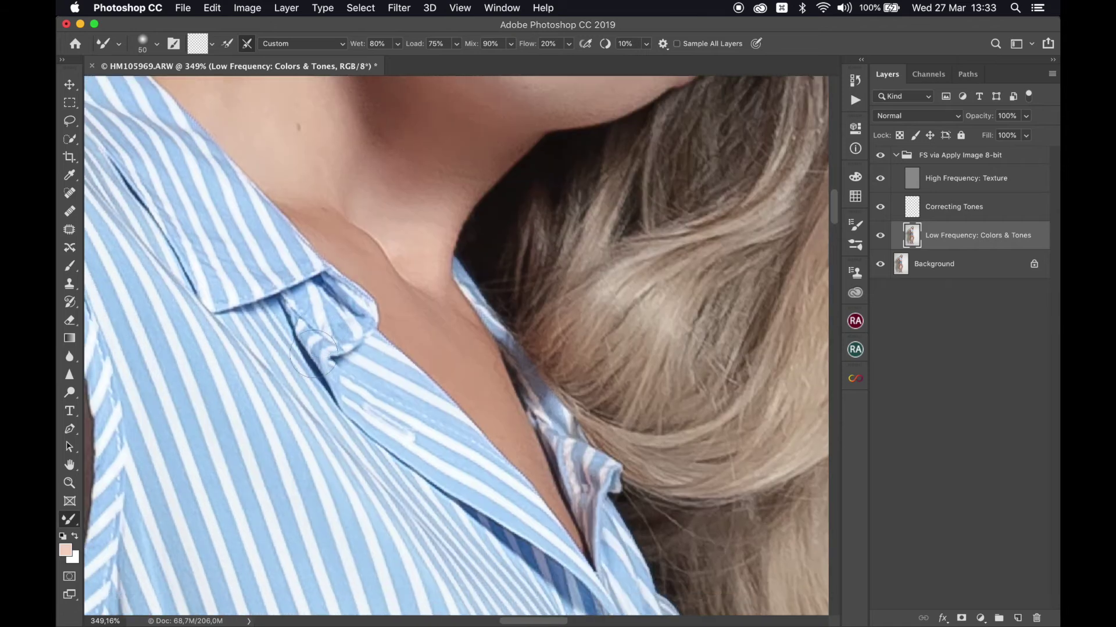
mouse_move(395, 236)
left_mouse_down()
mouse_move(417, 272)
mouse_move(408, 254)
mouse_move(457, 220)
left_mouse_up()
- Smooth the tones of the upper arm and shoulder beside the armhole with an enlarged Mixer Brush
scroll(430, 244, "down", 6)
scroll(440, 276, "up", 3)
scroll(440, 275, "left", 2)
scroll(440, 276, "up", 3)
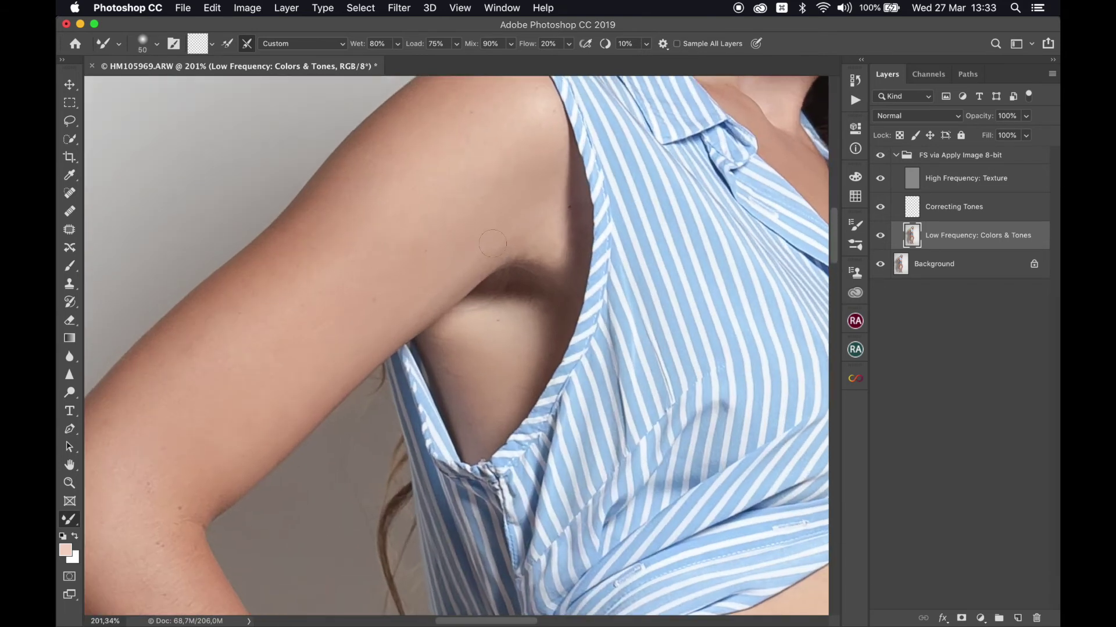
key("bracketright")
key("bracketright")
key("bracketright")
- Blend the skin tones from the elbow down the forearm to the wrist with the Mixer Brush at sizes 100 to 125
scroll(265, 281, "down", 5)
scroll(265, 281, "left", 1)
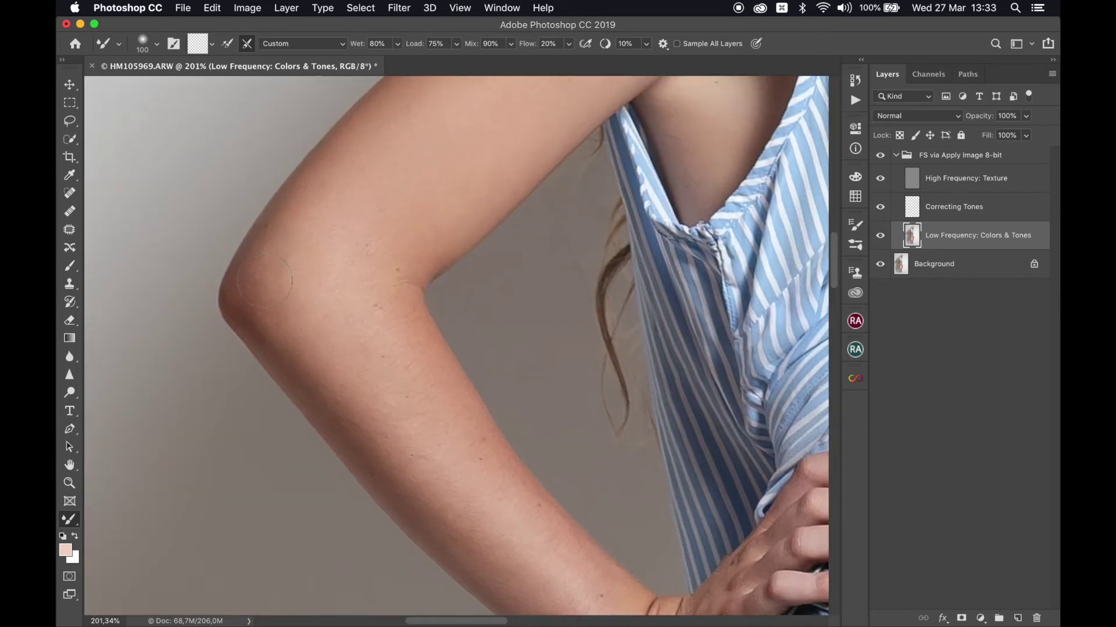
key("bracketright")
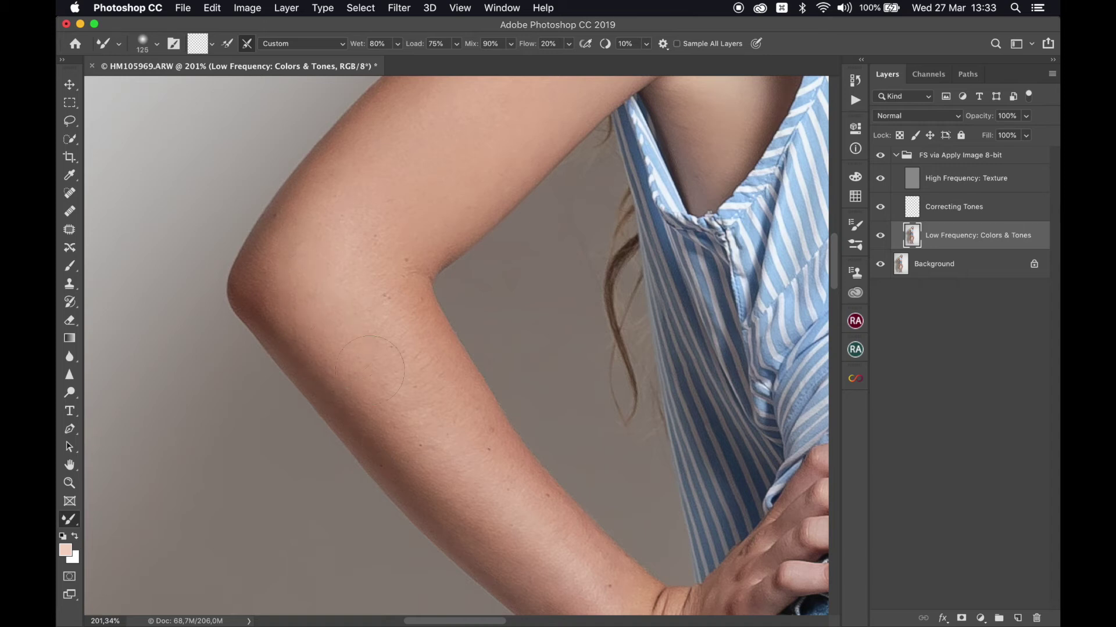
scroll(521, 485, "down", 5)
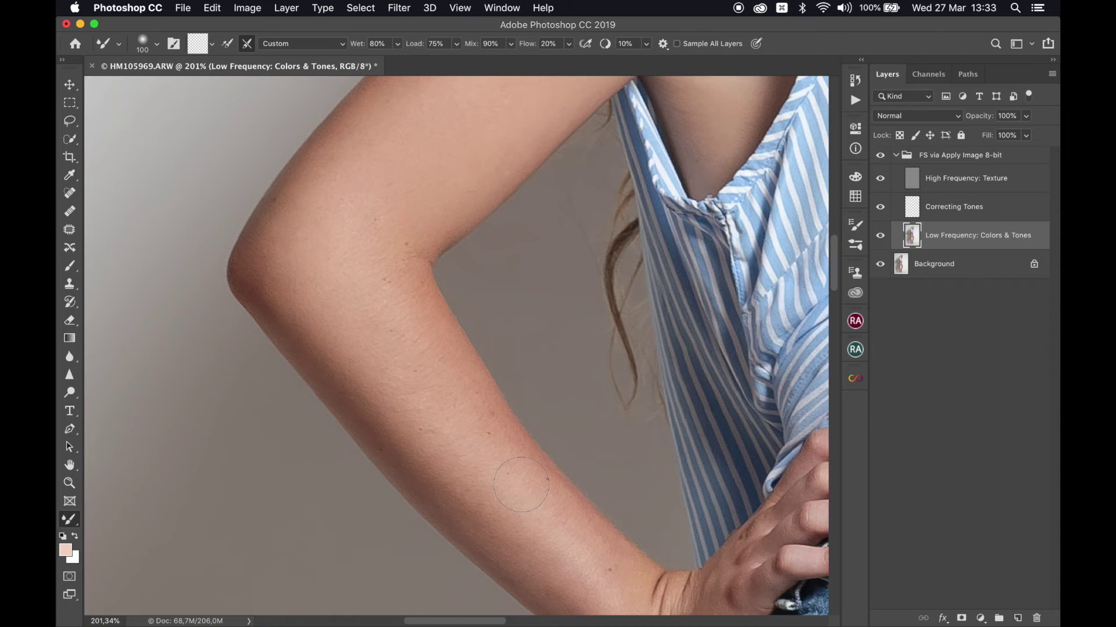
scroll(494, 447, "right", 3)
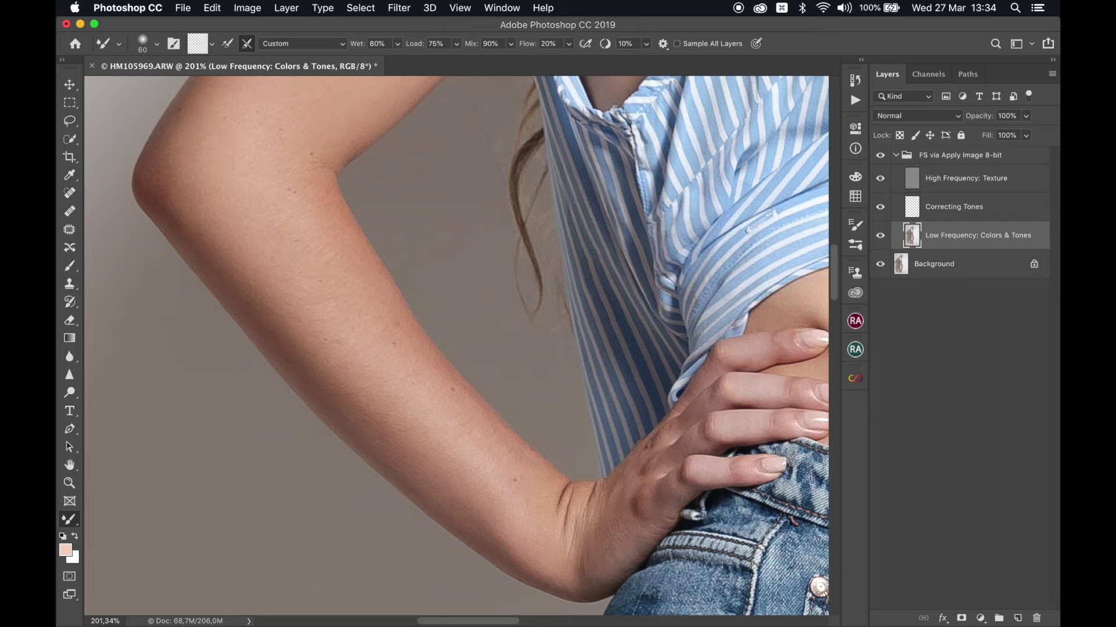
- Smooth the waist tones beside the hand on the hip with a Mixer Brush of up to 80
key("bracketright")
key("bracketright")
left_click_drag(757, 588, 430, 459)
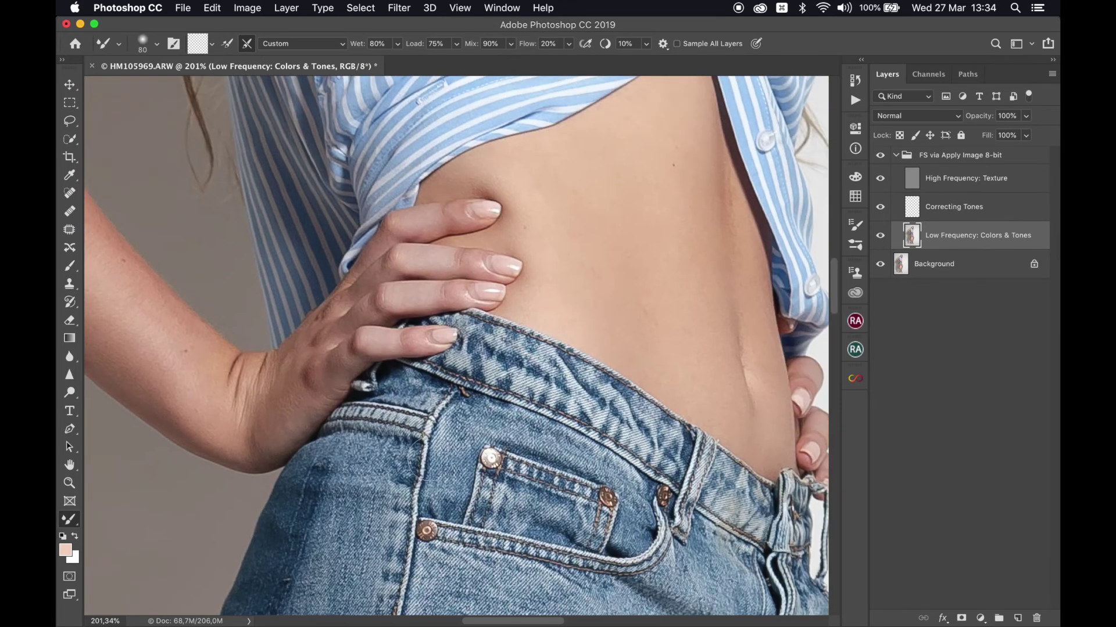
key("bracketleft")
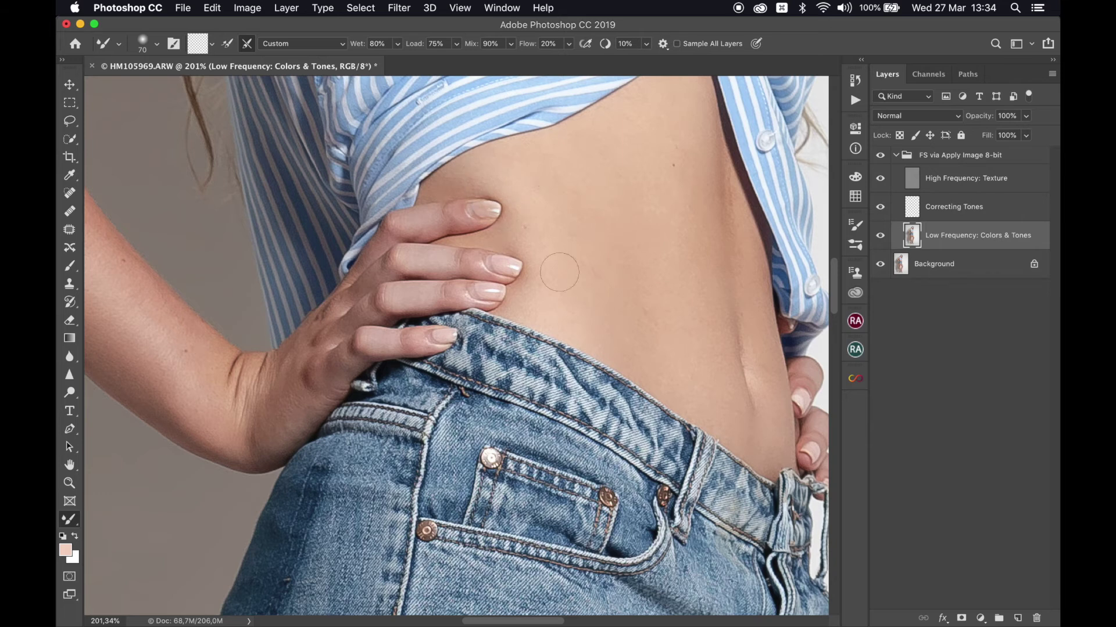
key("bracketleft")
key("bracketleft")
key("bracketright")
- Even out the broader tones across the bare midriff between the shirt and the shorts with a Mixer Brush above 80
scroll(529, 291, "right", 5)
scroll(533, 270, "right", 1)
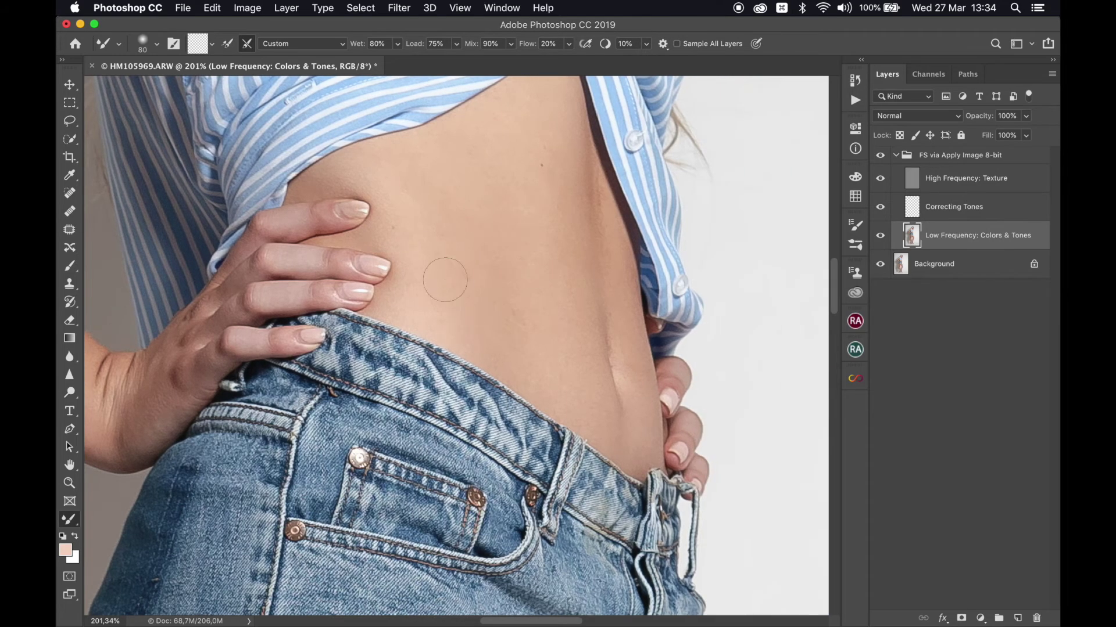
key("bracketright")
key("bracketright")
key("bracketright")
key("bracketright")
key("bracketright")
key("bracketleft")
key("bracketleft")
- Smooth the tones of the shadow-side thigh below the shorts with the Mixer Brush at sizes 200 to 250
scroll(641, 346, "down", 10)
scroll(628, 287, "down", 2)
scroll(628, 287, "left", 2)
key("bracketright")
key("bracketright")
key("bracketright")
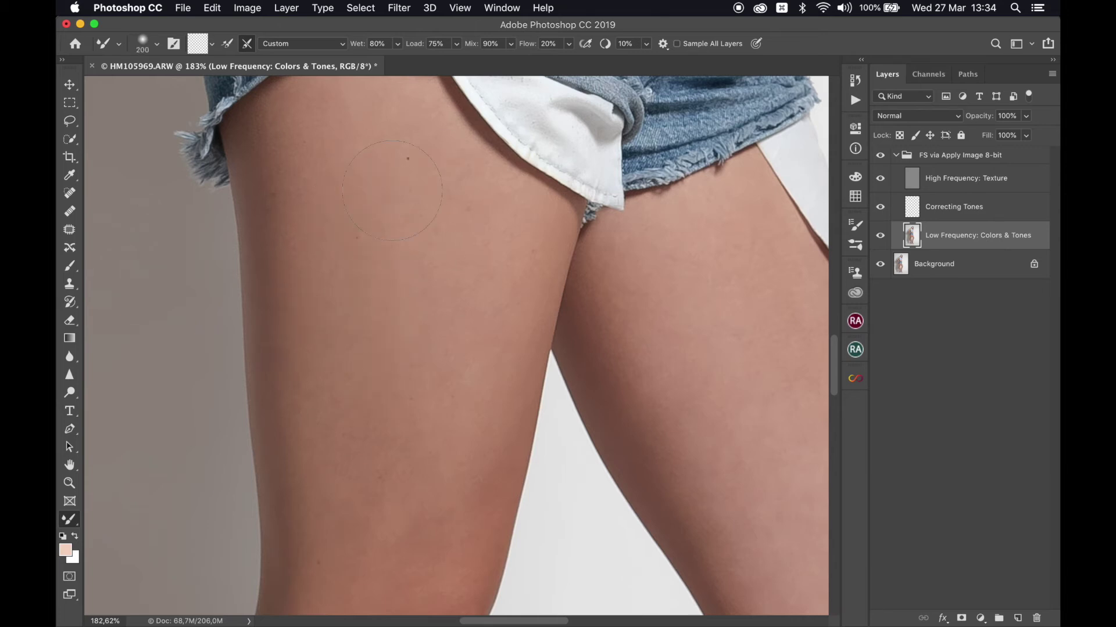
scroll(392, 191, "up", 2)
scroll(392, 191, "left", 1)
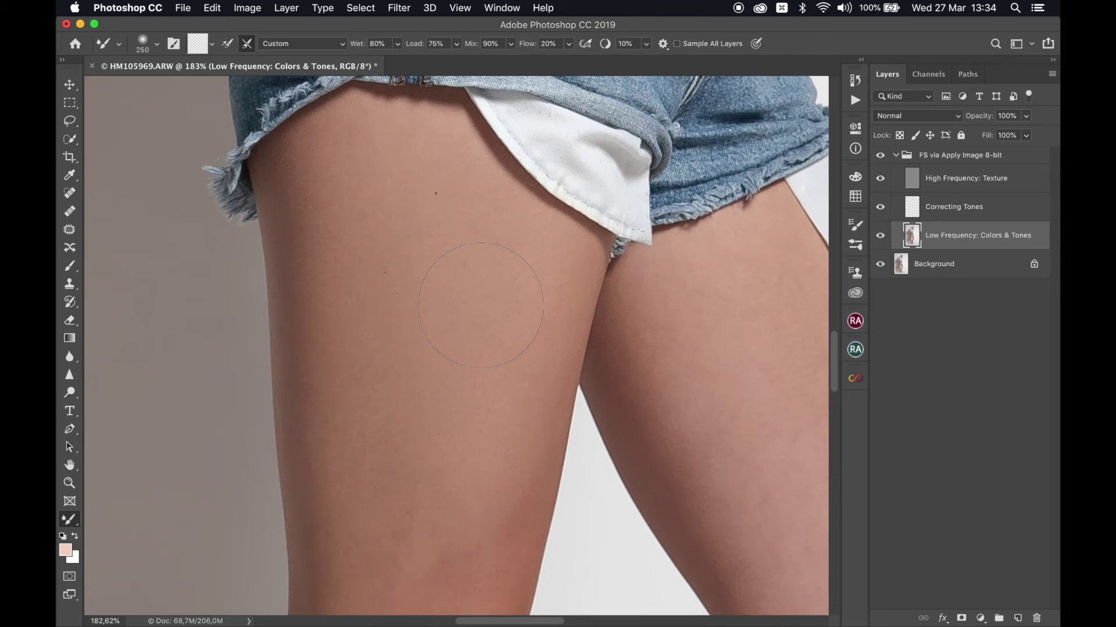
key("bracketright")
- Blend the reddish tones around the shadow-side knee with the Mixer Brush at sizes 90 to 125
scroll(363, 314, "down", 10)
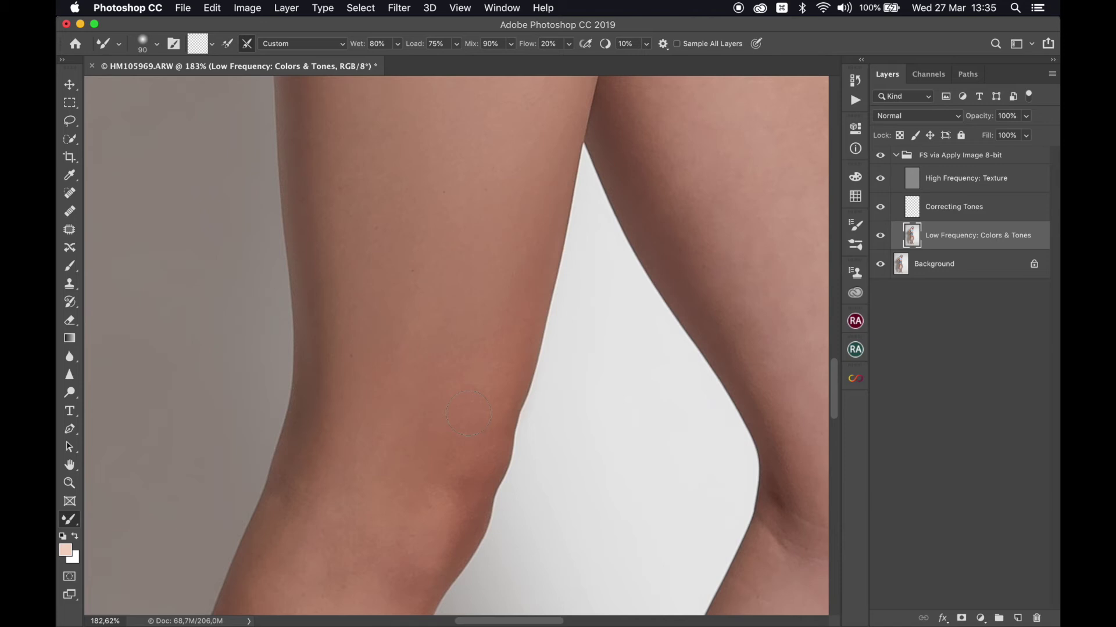
key("]")
scroll(448, 507, "down", 4)
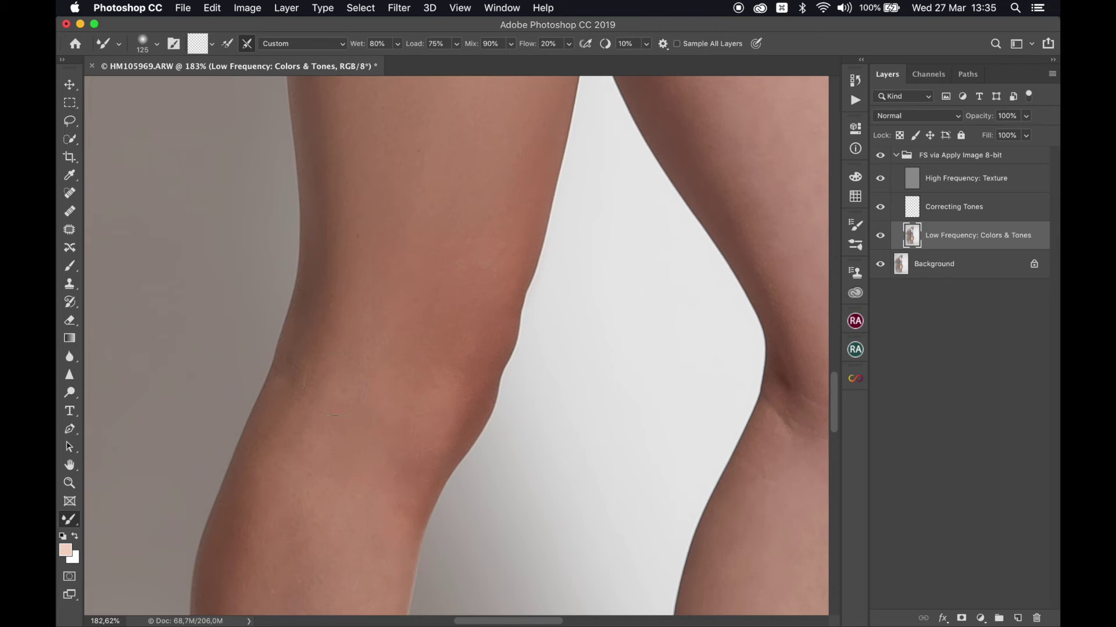
scroll(329, 381, "down", 5)
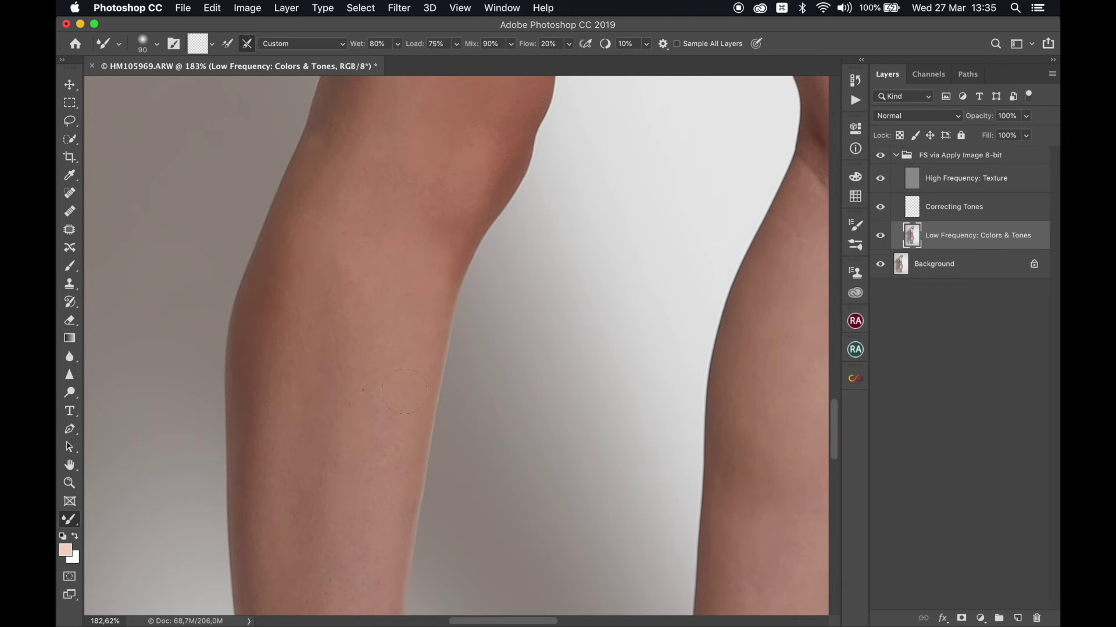
- Smooth the tones along the shadow-side shin down to the ankle, reducing the Mixer Brush for the narrower area
scroll(404, 392, "down", 5)
key("]")
scroll(387, 289, "down", 11)
key("bracketleft")
key("bracketleft")
key("bracketleft")
key("bracketleft")
- Blend the skin tones on the feet between the sandal straps with a Mixer Brush of up to 125
scroll(535, 174, "down", 10)
scroll(535, 174, "right", 5)
key("bracketright")
key("bracketright")
key("bracketright")
key("bracketright")
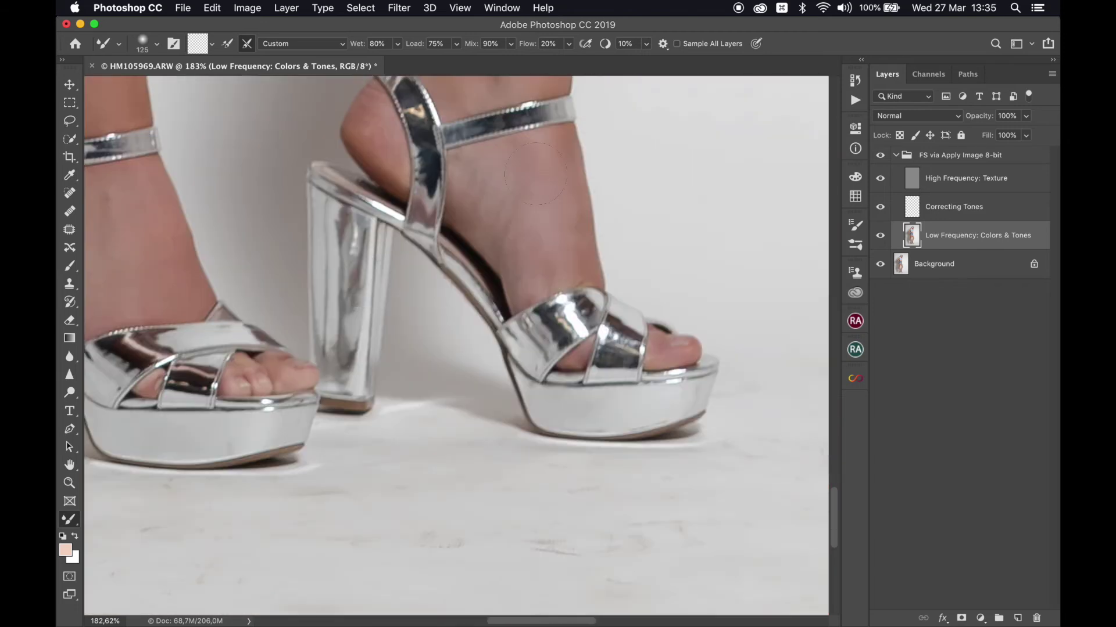
- Smooth the tones up the other leg from the calf to the thigh with the Mixer Brush at sizes 125 to 175
scroll(540, 256, "up", 10)
key("bracketright")
key("bracketright")
key("bracketright")
key("bracketright")
key("bracketright")
scroll(521, 296, "up", 12)
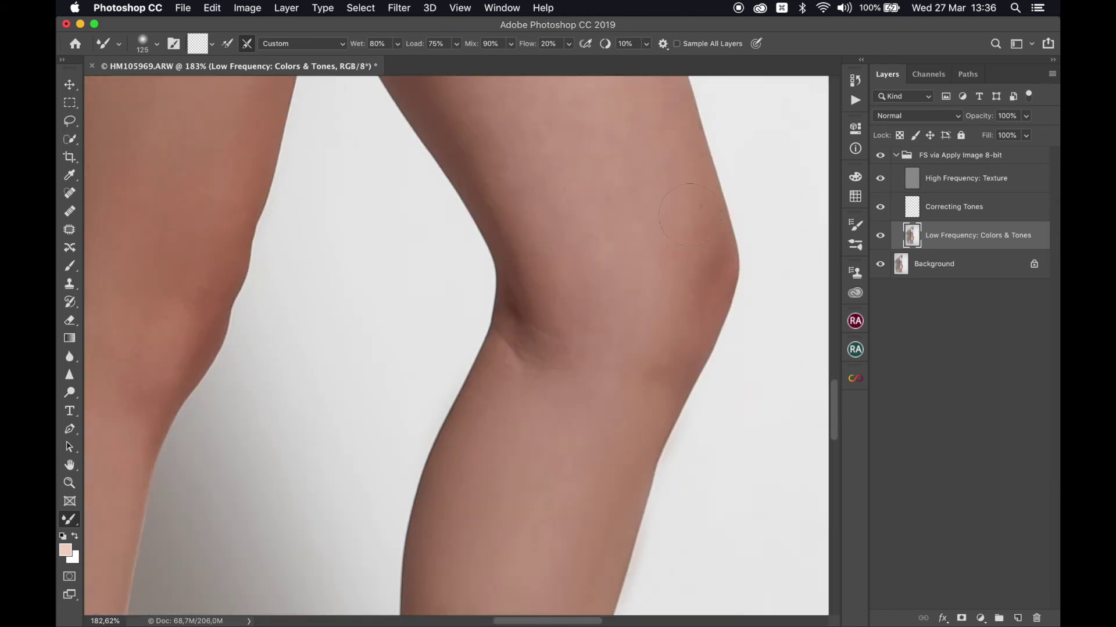
scroll(597, 282, "up", 5)
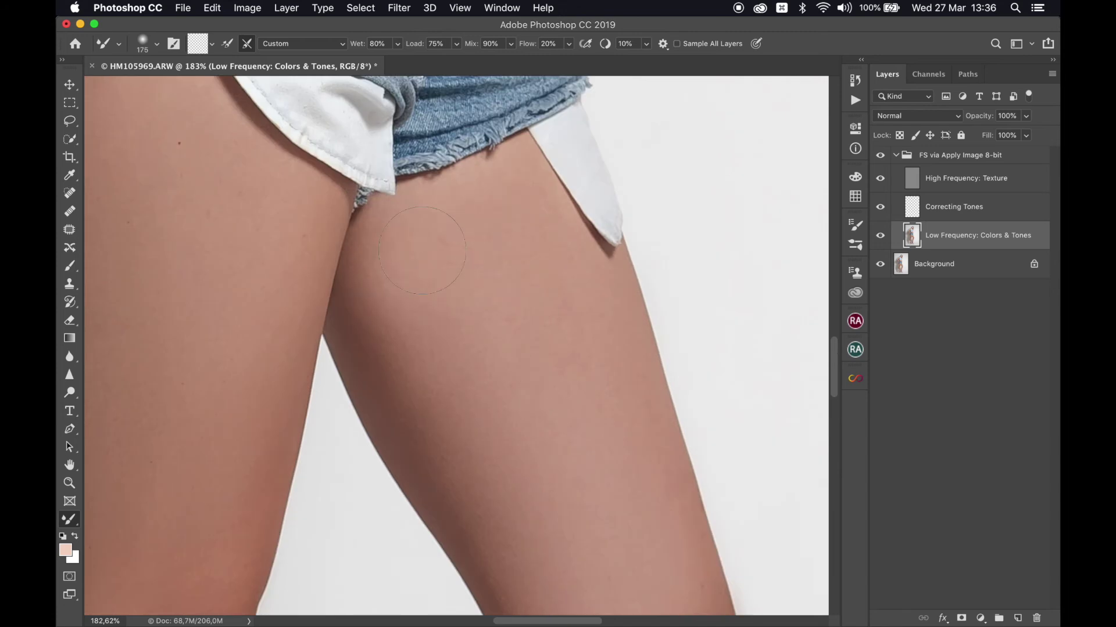
- Fit the whole photo in view and compare it with and without the frequency separation group
key("super+0")
scroll(422, 250, "up", 2)
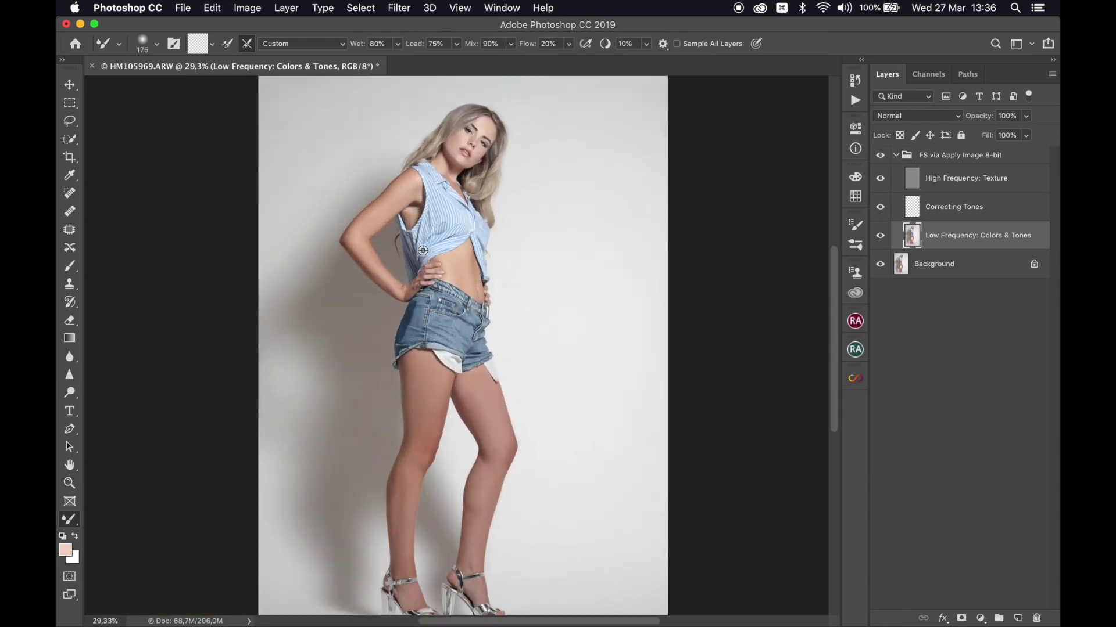
scroll(422, 251, "down", 1)
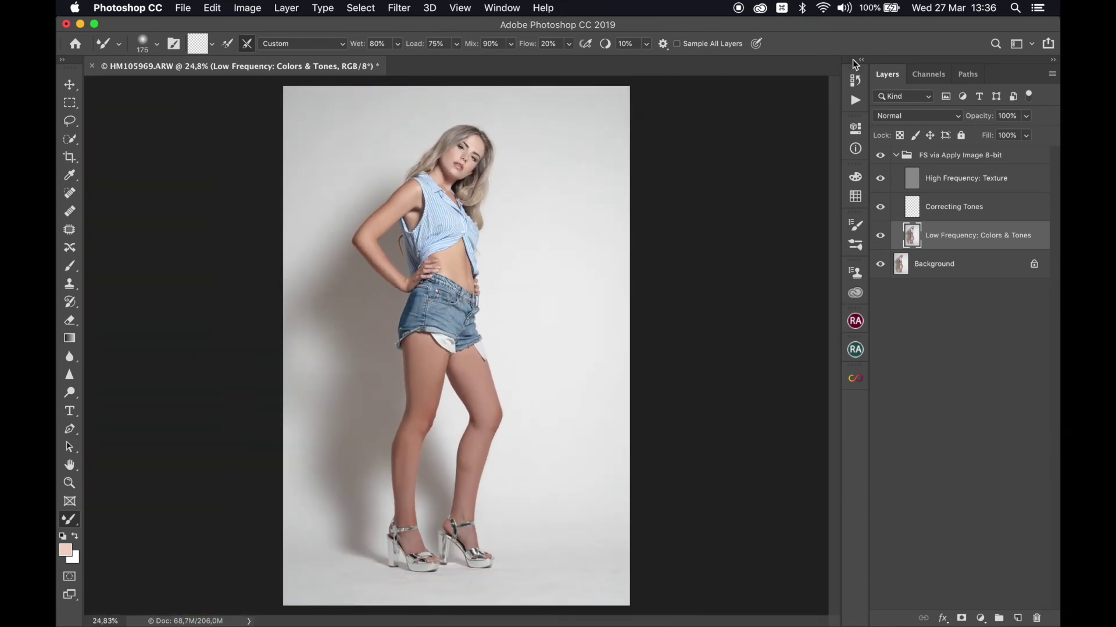
left_click(880, 155)
left_click(880, 155)
scroll(595, 363, "up", 3)
scroll(596, 364, "down", 5)
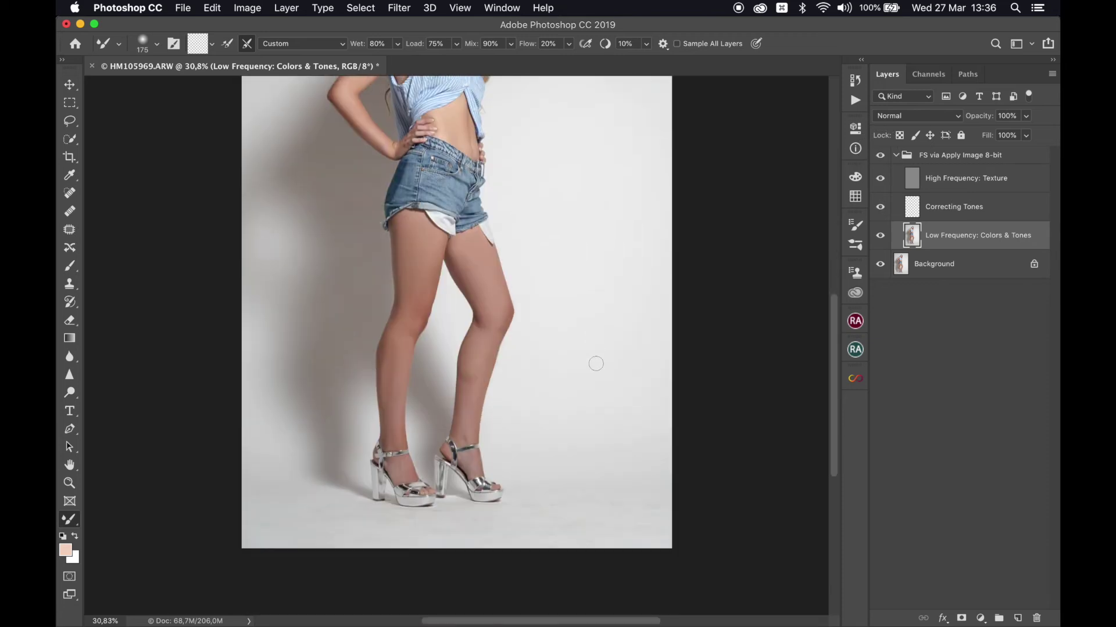
- Smooth the studio floor around the silver heels with a size 500 Mixer Brush, reducing it close to the shoes
scroll(584, 355, "up", 4)
scroll(583, 355, "down", 5)
scroll(582, 354, "right", 1)
key("bracketright")
key("bracketright")
key("bracketright")
key("bracketright")
key("bracketright")
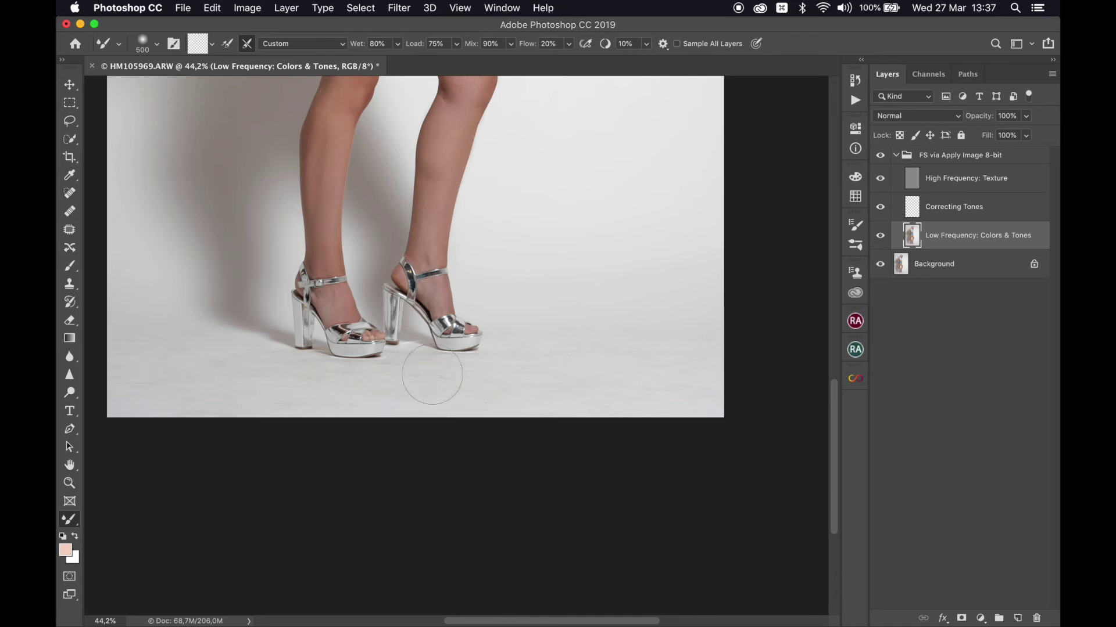
key("bracketleft")
key("bracketleft")
key("bracketleft")
key("bracketleft")
key("bracketleft")
key("bracketleft")
key("bracketleft")
- Even out the floor tones along the photo's lower edge with long strokes of a large Mixer Brush
key("bracketright")
key("bracketright")
key("bracketright")
key("bracketright")
key("bracketright")
key("bracketright")
mouse_move(298, 402)
left_mouse_down()
mouse_move(566, 397)
mouse_move(716, 375)
left_mouse_up()
key("bracketleft")
key("bracketleft")
- Clone clean texture over the floor marks on the High Frequency: Texture layer with the Clone Stamp
left_click(947, 181)
key("bracketright")
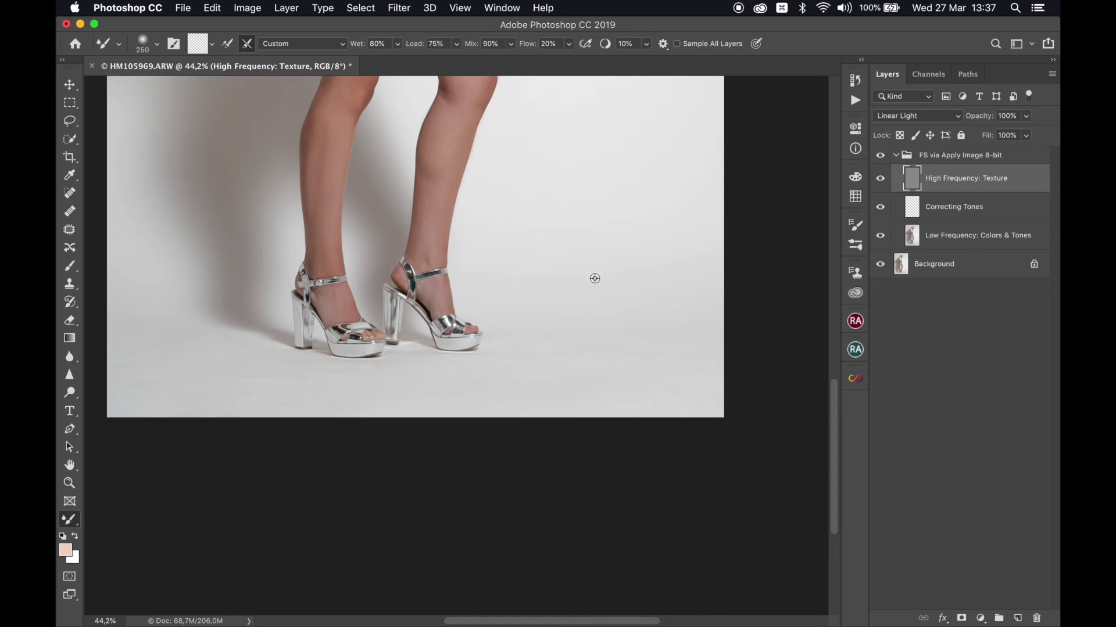
key("s")
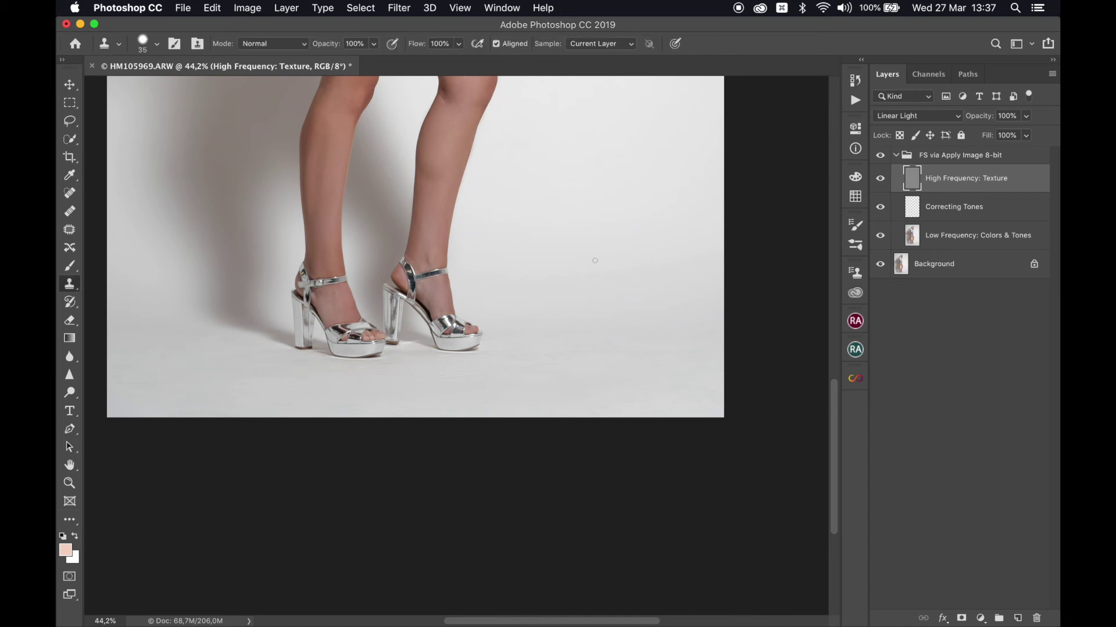
left_click(689, 356, "alt")
mouse_move(634, 406)
left_mouse_down()
mouse_move(685, 390)
mouse_move(619, 359)
mouse_move(678, 397)
mouse_move(610, 328)
left_mouse_up()
mouse_move(530, 378)
left_mouse_down()
mouse_move(511, 366)
mouse_move(581, 365)
left_mouse_up()
mouse_move(203, 361)
left_mouse_down()
mouse_move(133, 374)
mouse_move(251, 405)
mouse_move(239, 359)
mouse_move(266, 373)
mouse_move(264, 385)
mouse_move(284, 358)
left_mouse_up()
left_click(571, 246, "alt")
left_click_drag(350, 419, 388, 389)
- Compare the finished retouch with the original by switching the frequency separation group off and on at full view
left_click(881, 156)
left_click(881, 156)
left_click(881, 156)
left_click(883, 157)
scroll(782, 174, "down", 5)
scroll(782, 174, "up", 3)
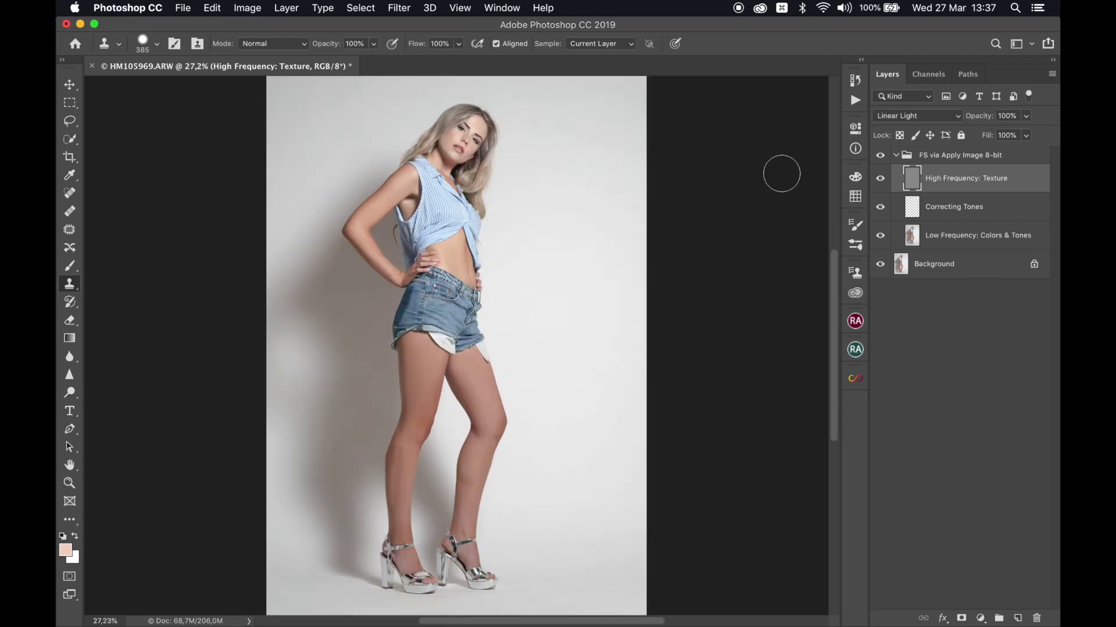
scroll(781, 174, "down", 2)
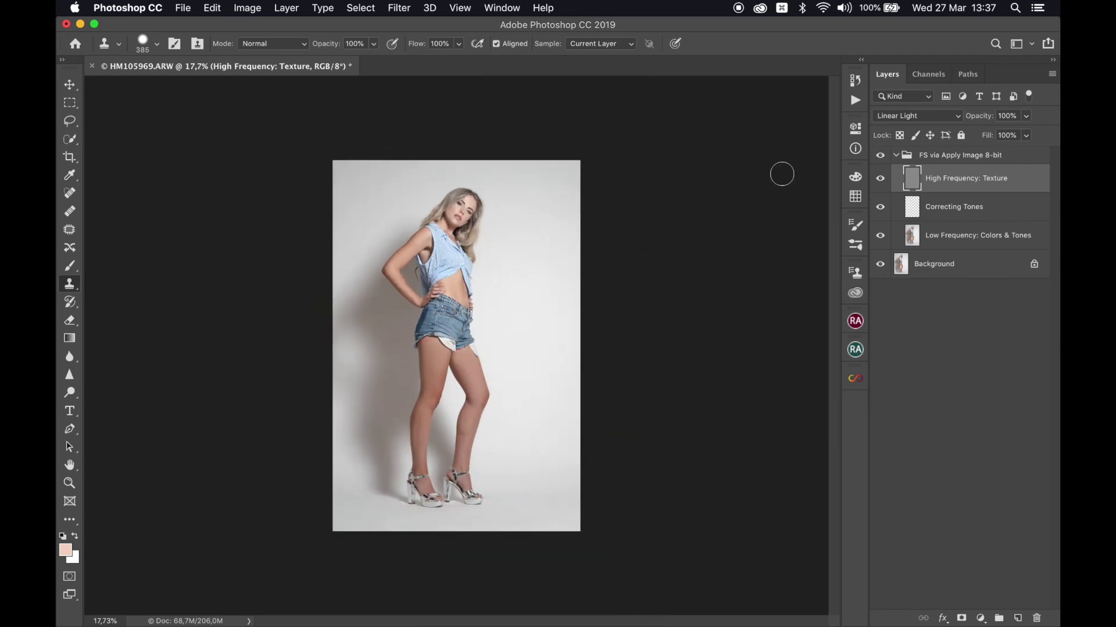
- Close the retouched document with its changes saved and switch to Lightroom Classic
key("super+w")
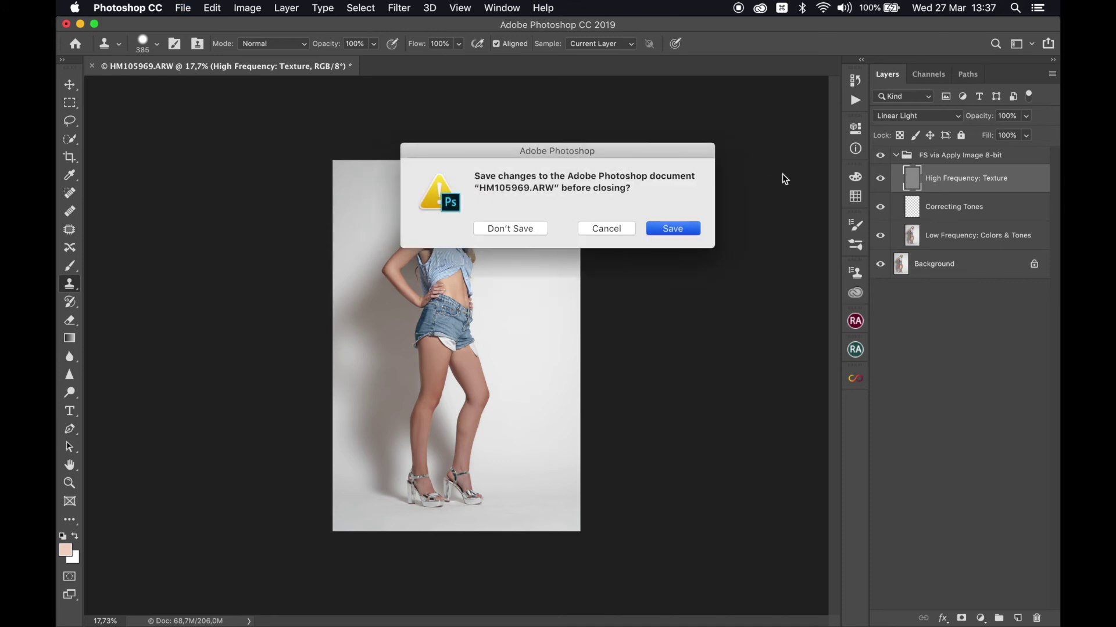
key("Return")
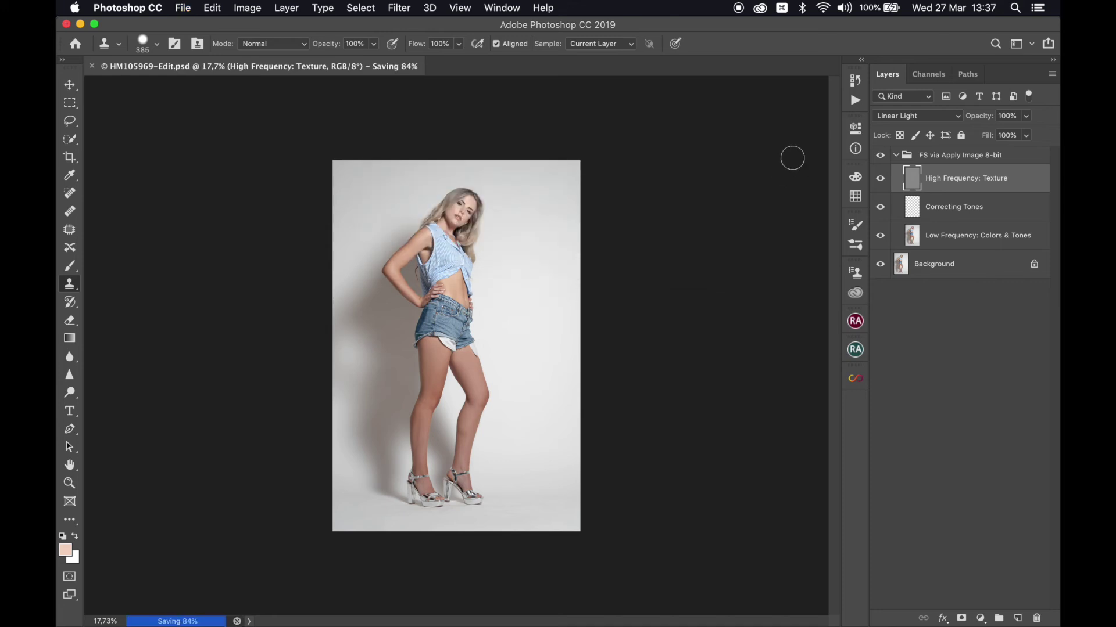
key("ctrl+Up")
left_click(726, 347)
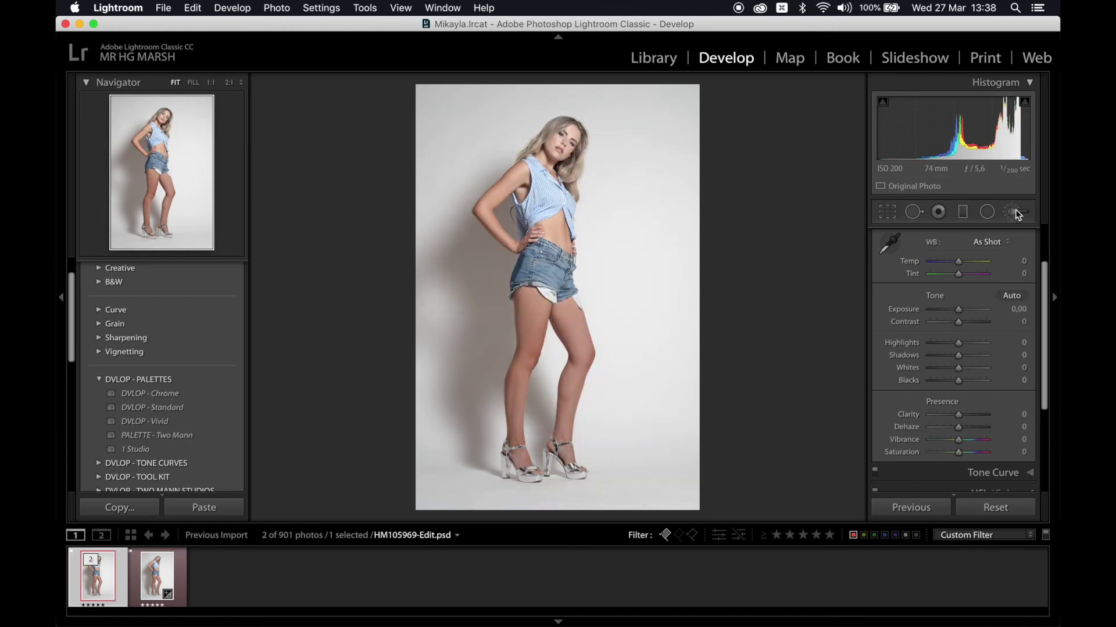
- Draw a graduated filter from the upper thighs to the waist to cover the legs, and reset its effect settings to zero
left_click(962, 212)
left_click_drag(553, 285, 547, 231)
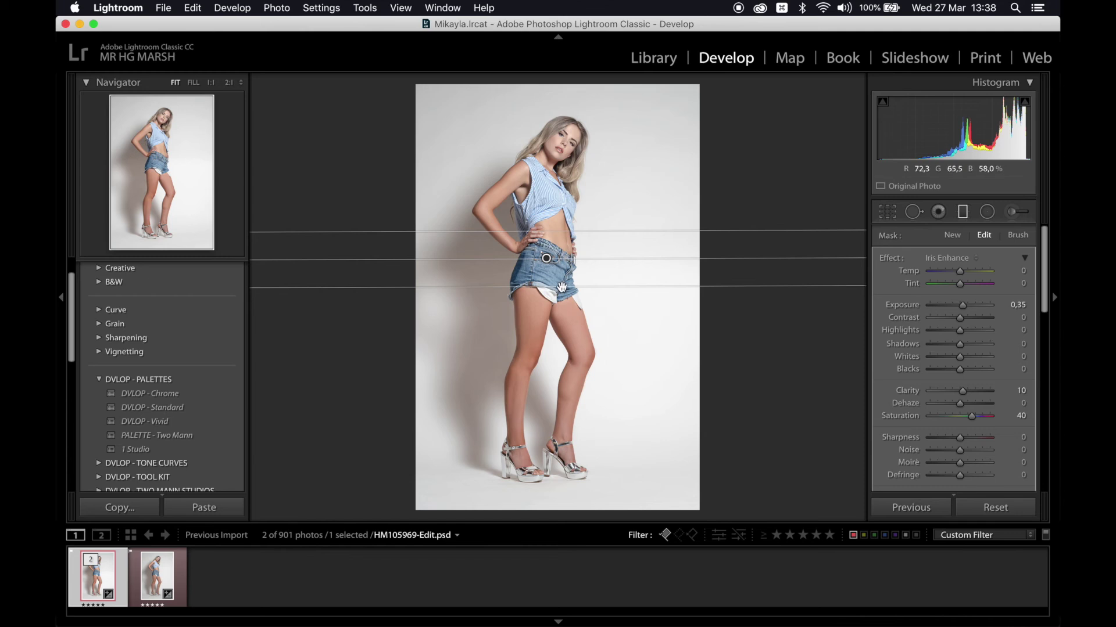
left_click_drag(561, 287, 562, 285)
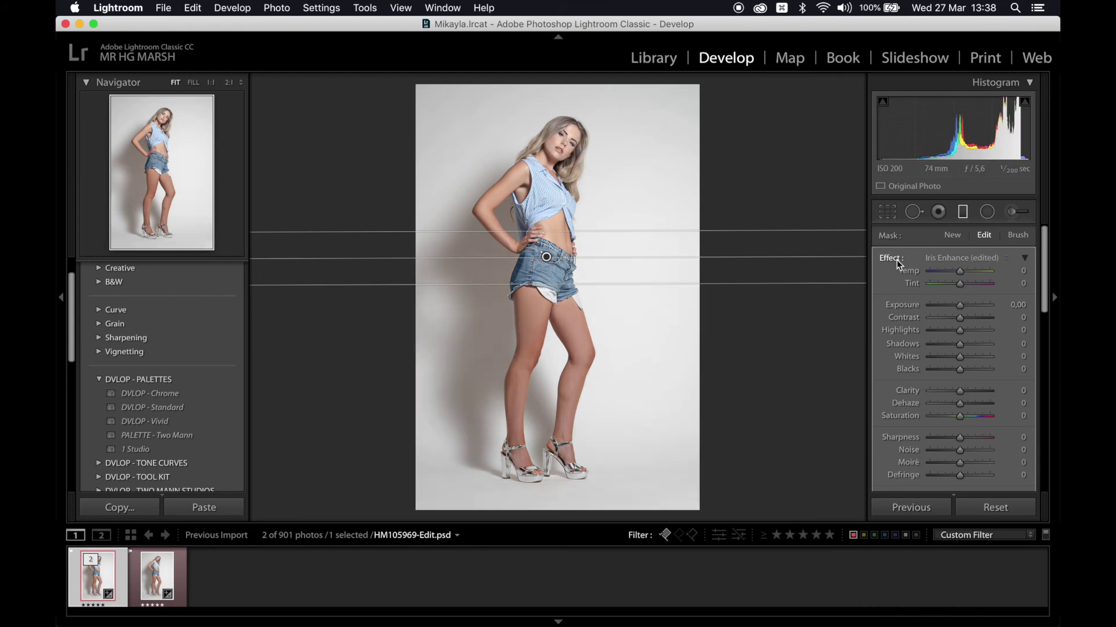
- Set the legs' graduated filter to an exposure of 0.40 and a saturation of -10
left_click(965, 213)
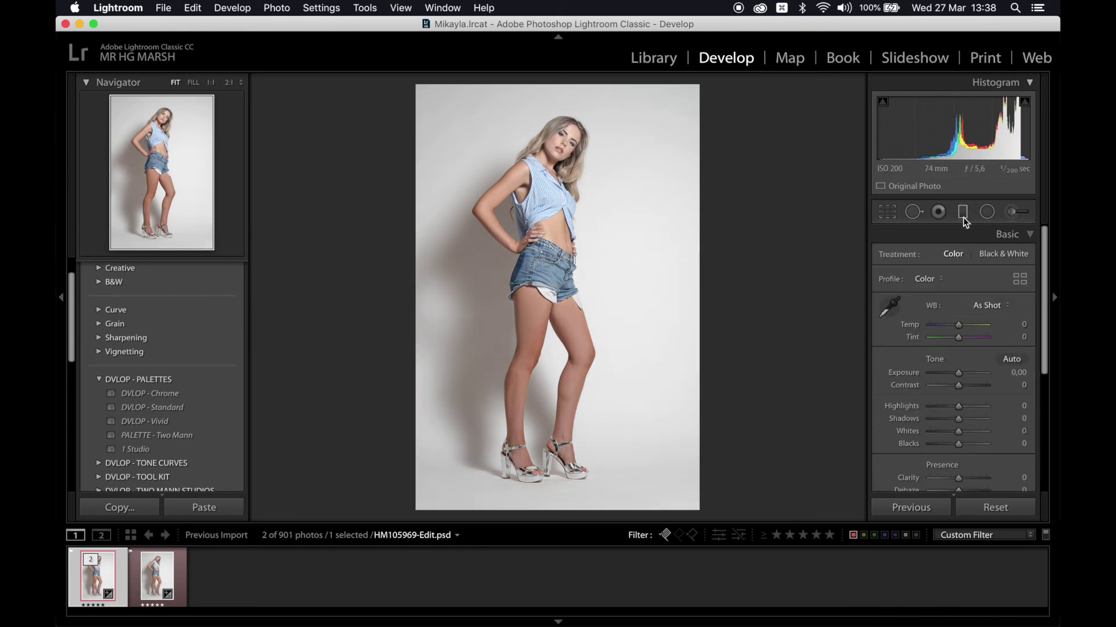
left_click(962, 214)
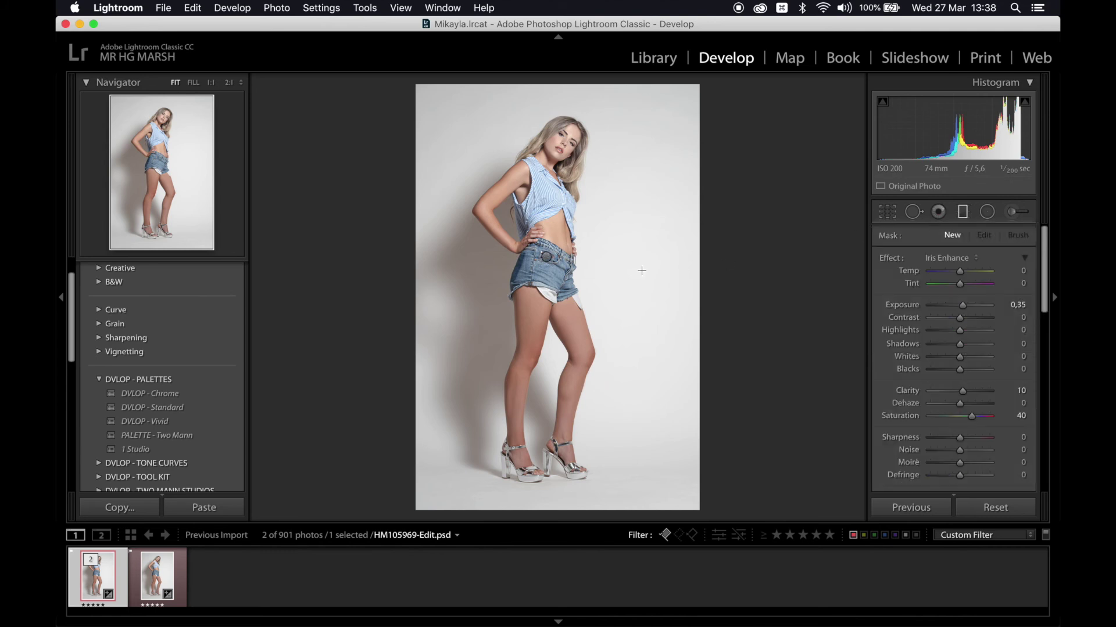
left_click_drag(549, 231, 526, 285)
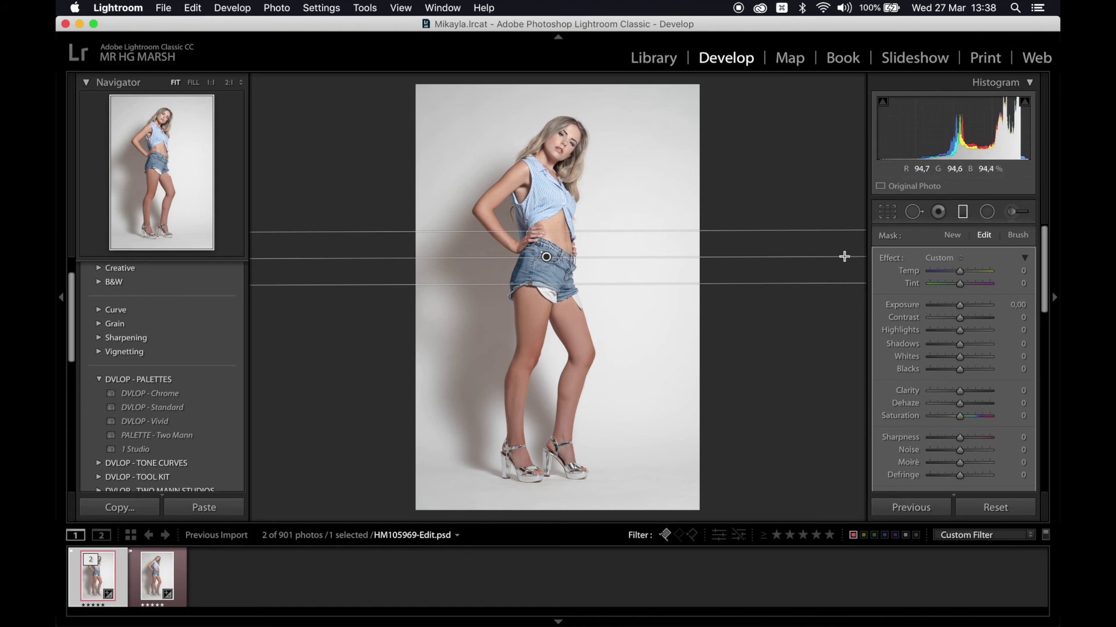
left_click_drag(960, 304, 963, 308)
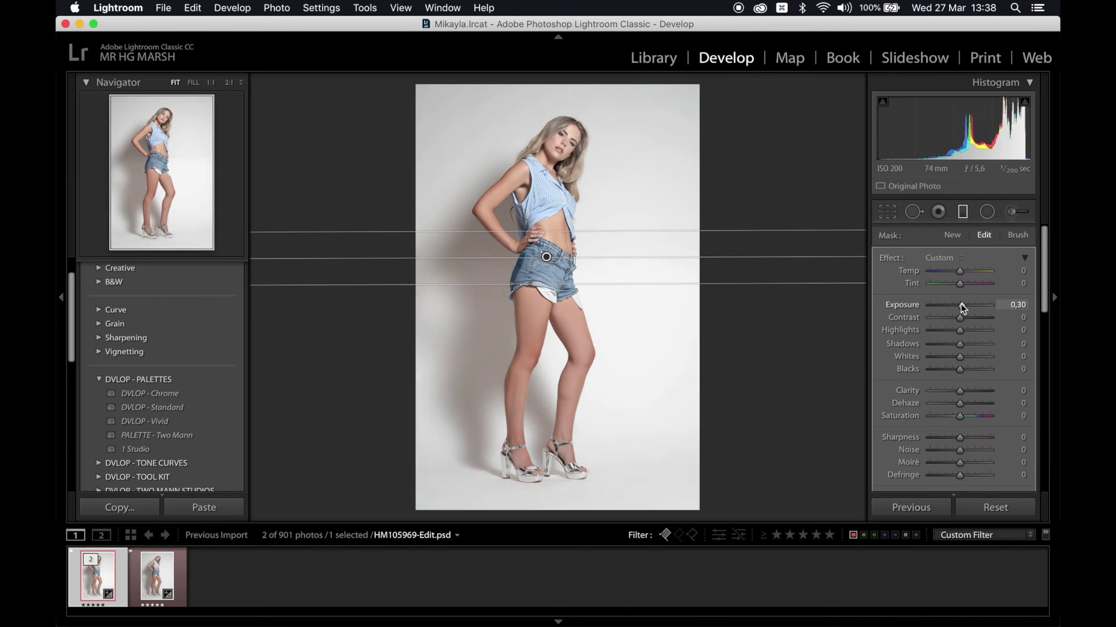
scroll(949, 367, "down", 2)
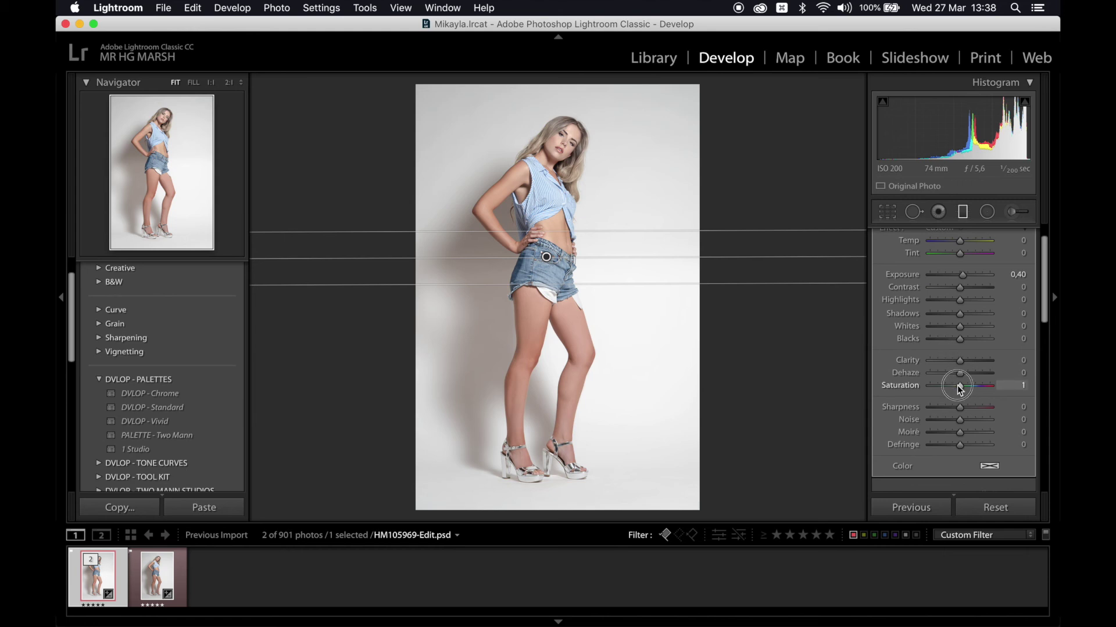
left_click_drag(959, 389, 956, 391)
scroll(958, 359, "up", 2)
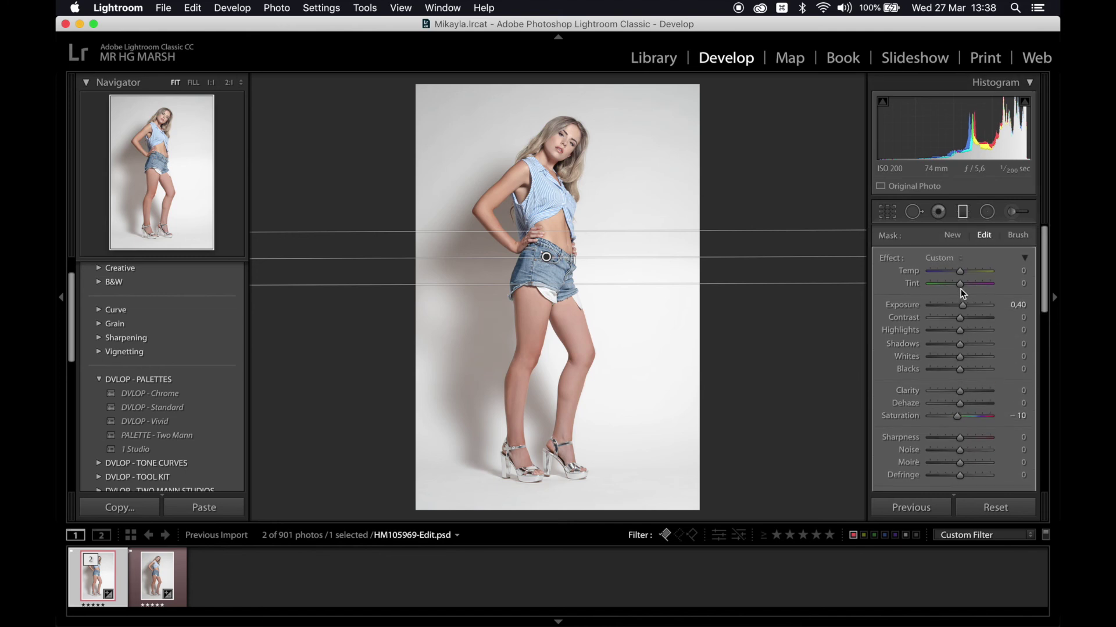
- Set the legs' graduated filter to a tint of -11, a temperature of 5 and an exposure of 0.60
left_click_drag(960, 283, 957, 284)
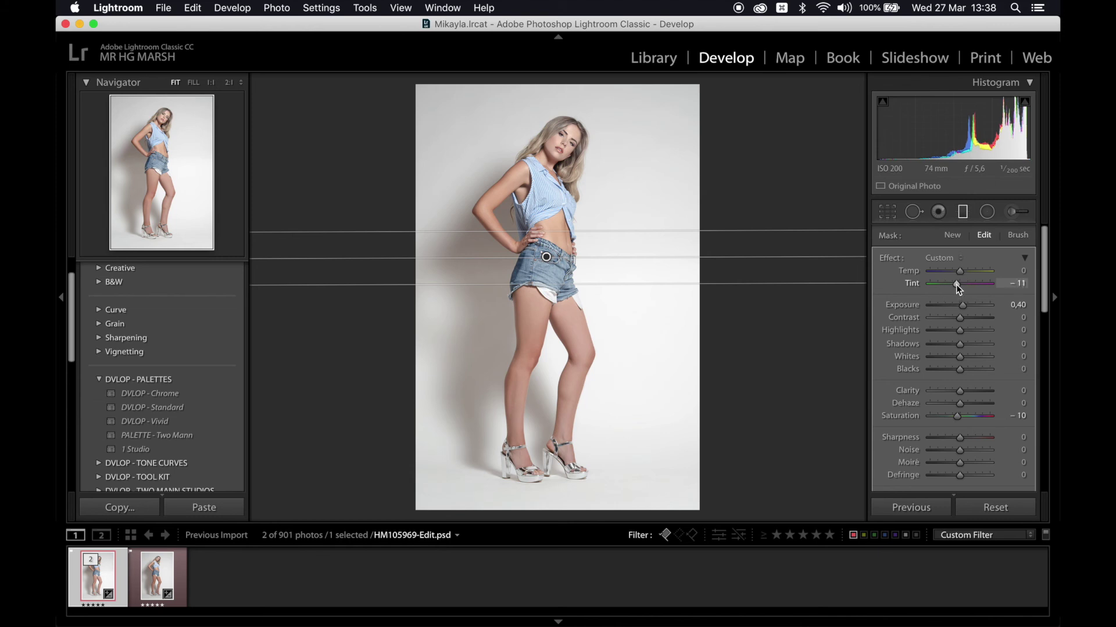
left_click_drag(960, 270, 963, 273)
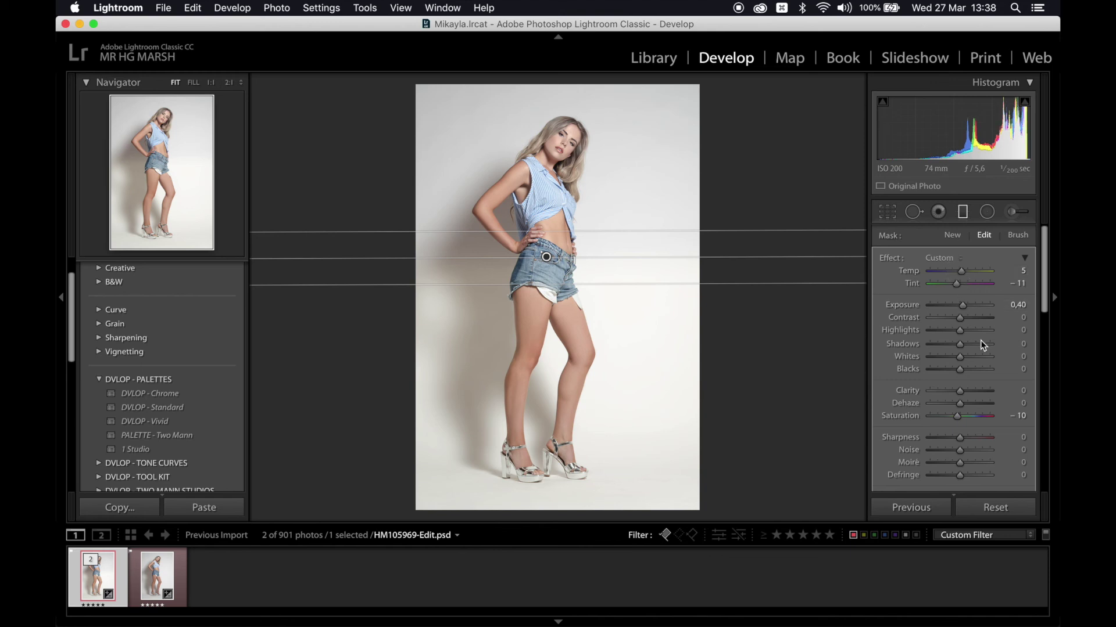
key("Up")
key("Up")
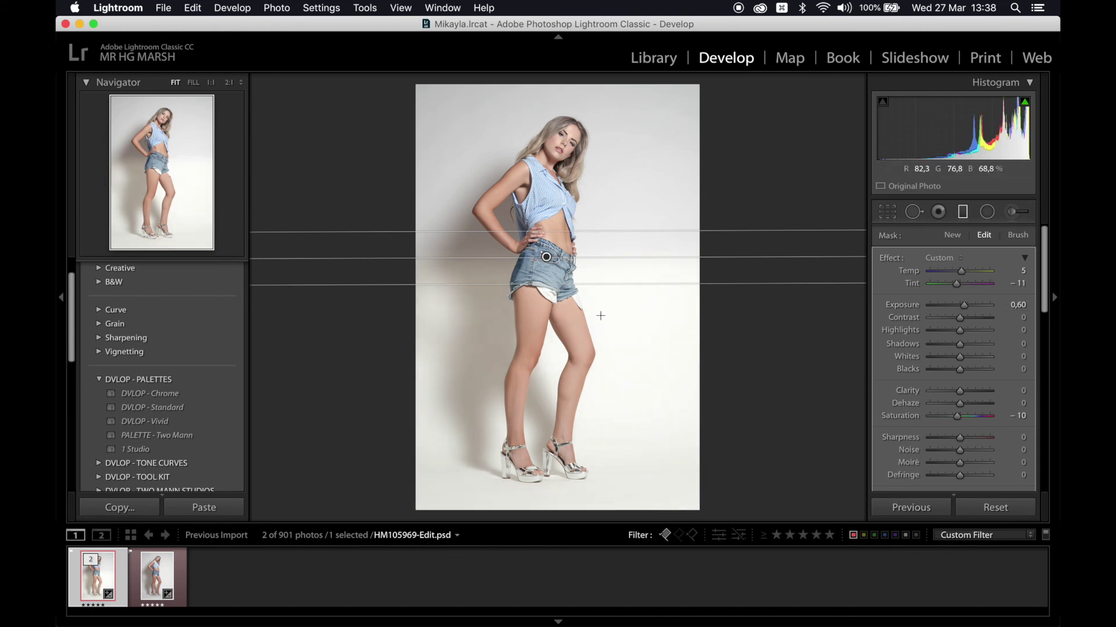
- Limit the graduated filter with a color range mask sampled from the skin of the upper thigh
scroll(912, 276, "down", 5)
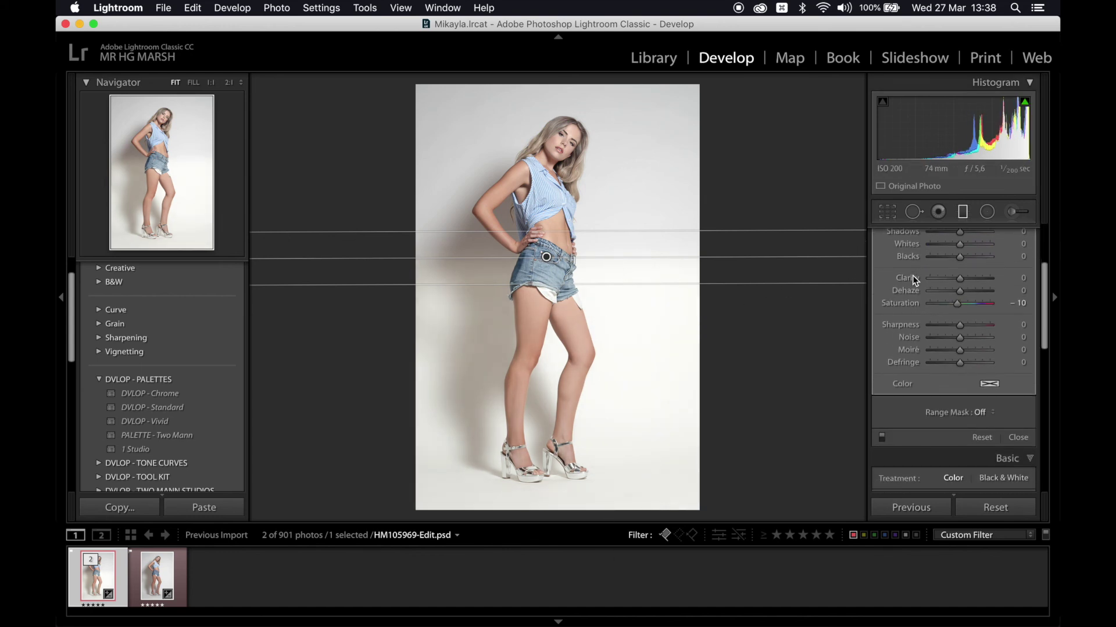
left_click(984, 413)
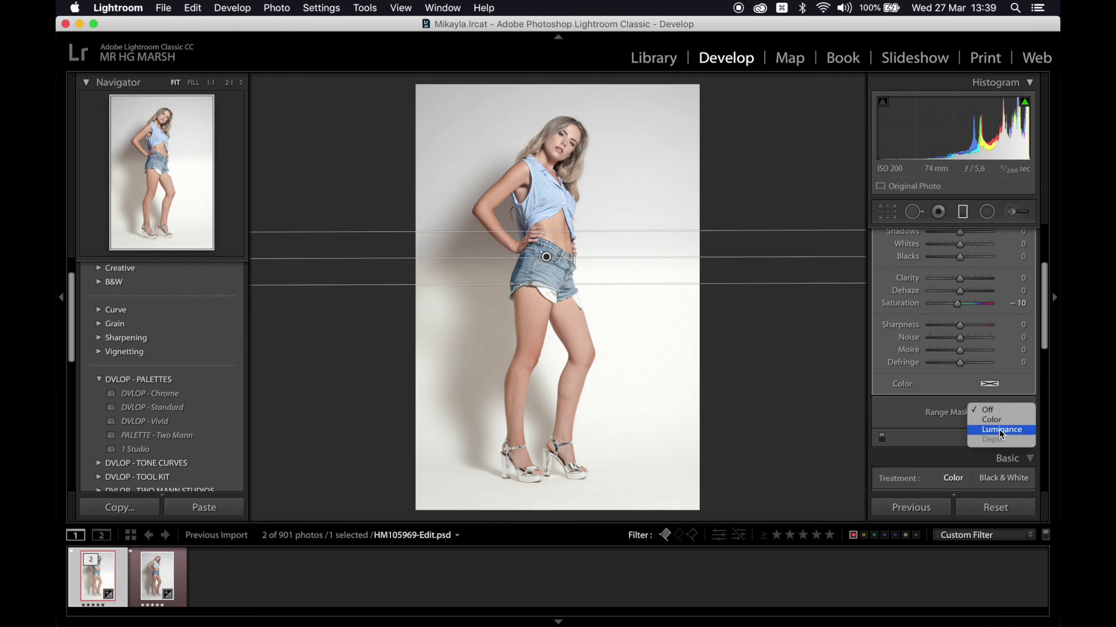
left_click(999, 419)
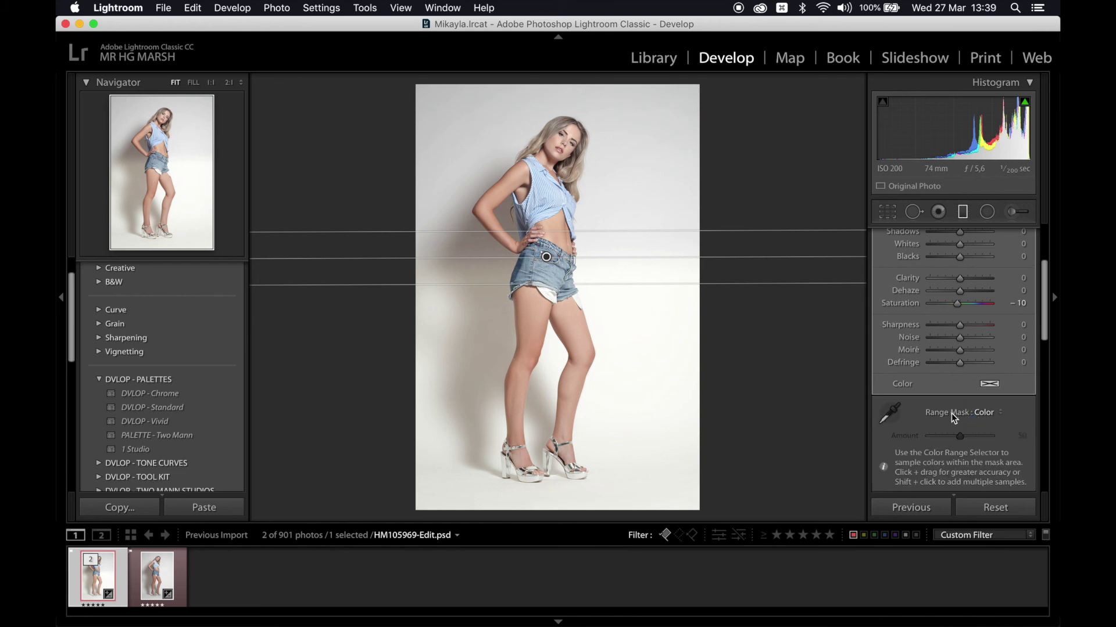
scroll(951, 415, "down", 2)
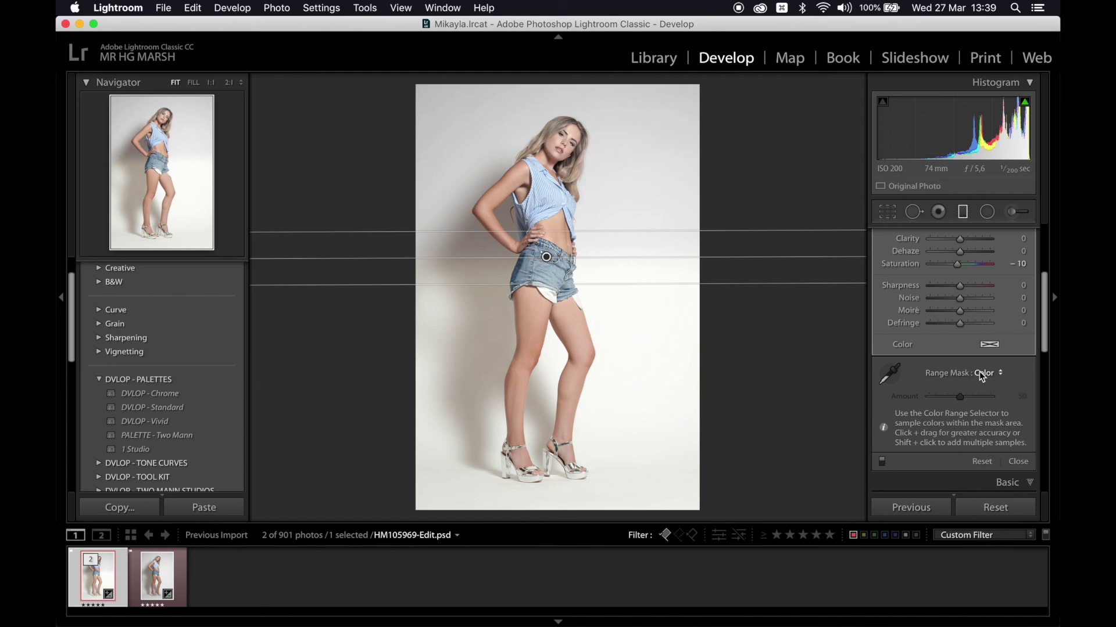
left_click(889, 374)
left_click_drag(526, 308, 539, 334)
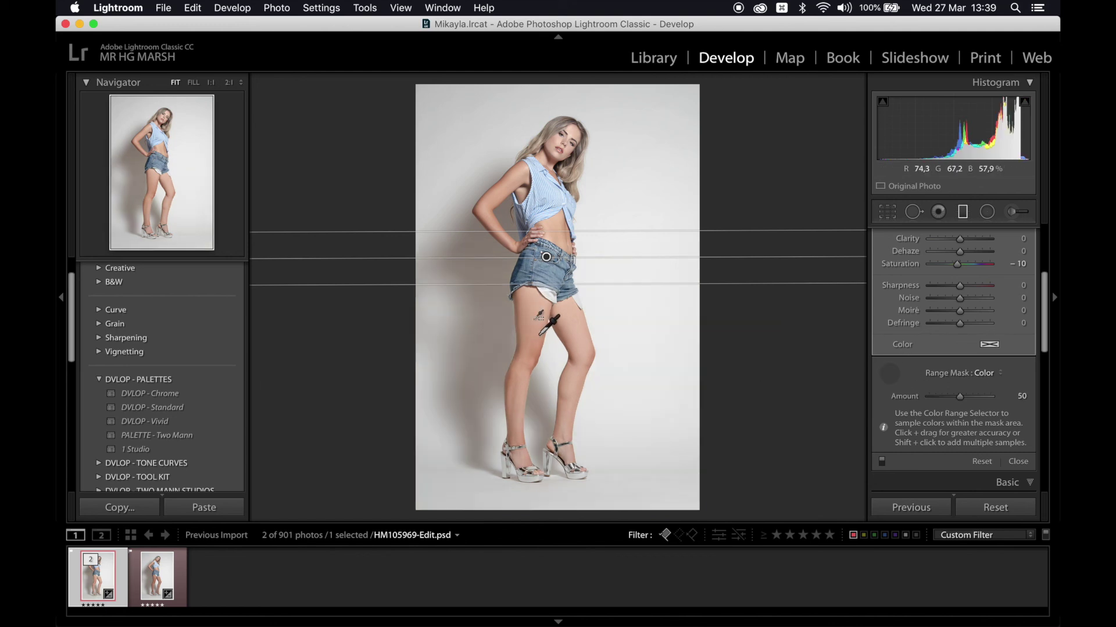
- Reduce the exposure of the legs' graduated filter to 0.50
scroll(943, 323, "up", 1)
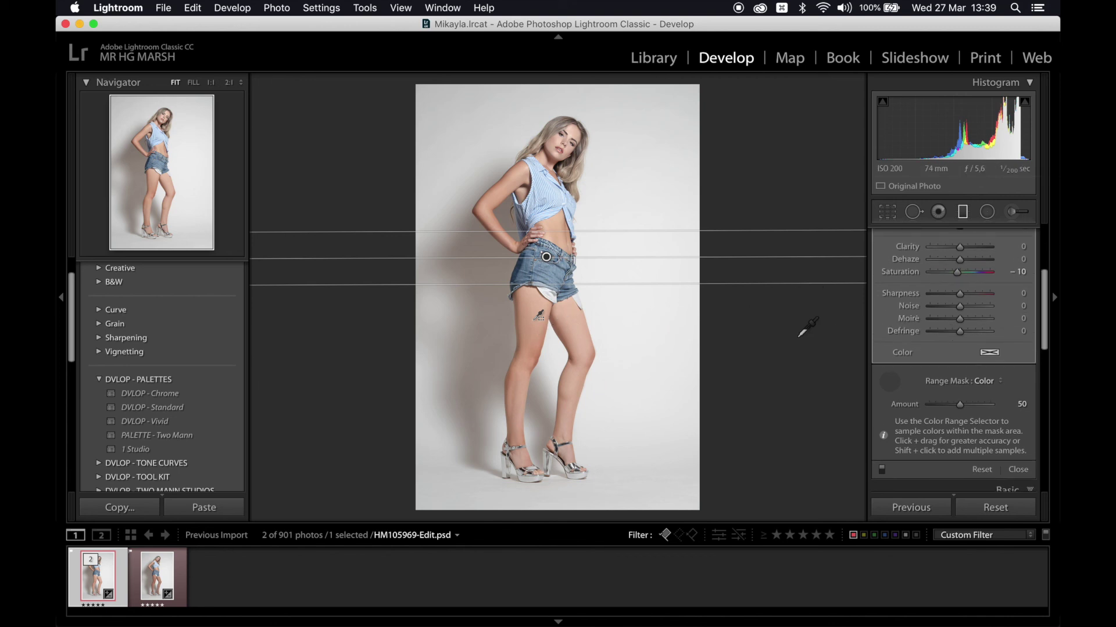
scroll(992, 323, "up", 5)
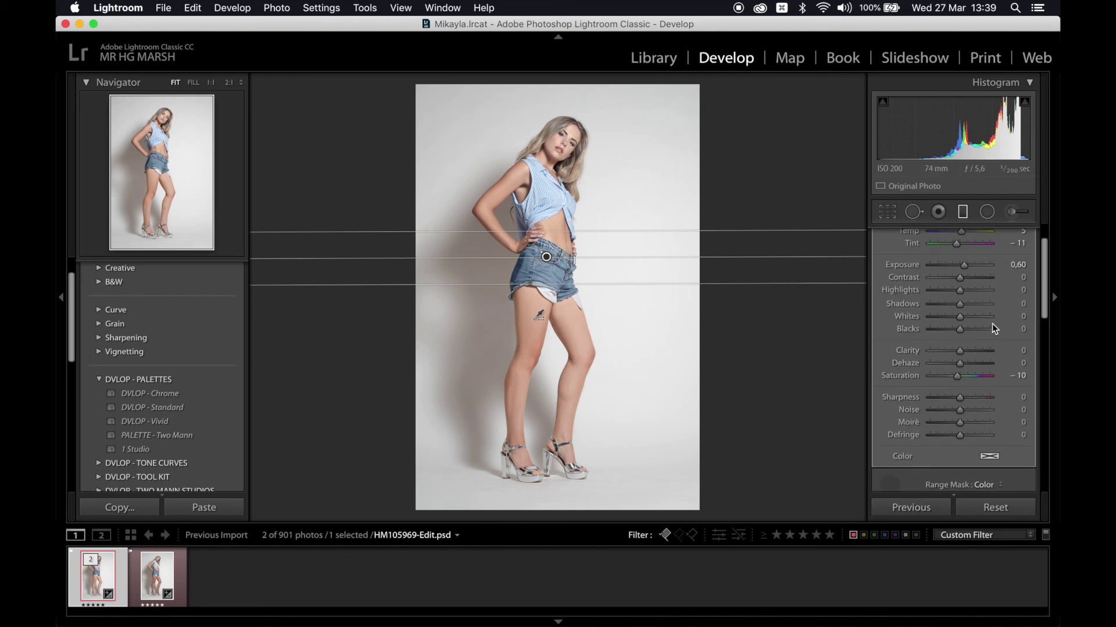
key("Down")
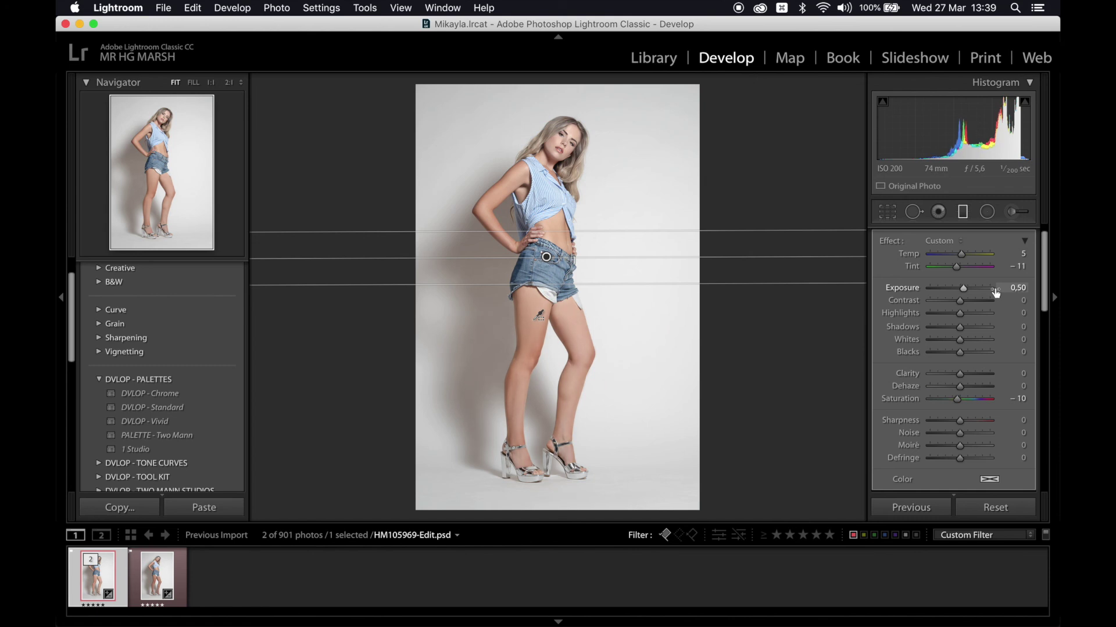
- Apply the "1 After Photoshop" preset from the DVLOP - PALETTES group to the portrait and leave the graduated filter tool
key("m")
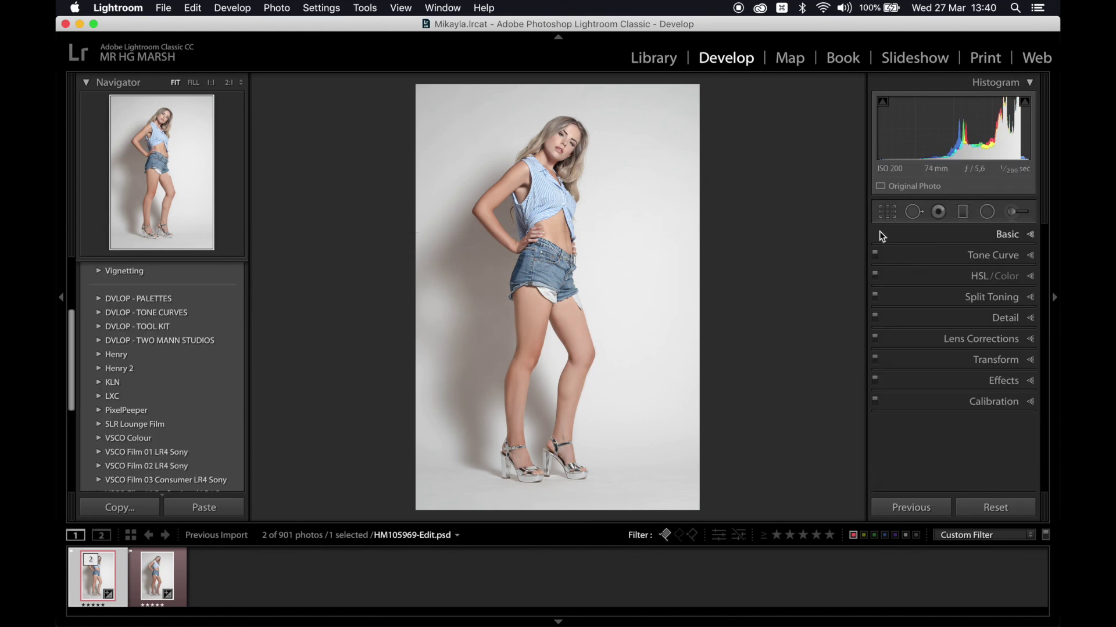
key("m")
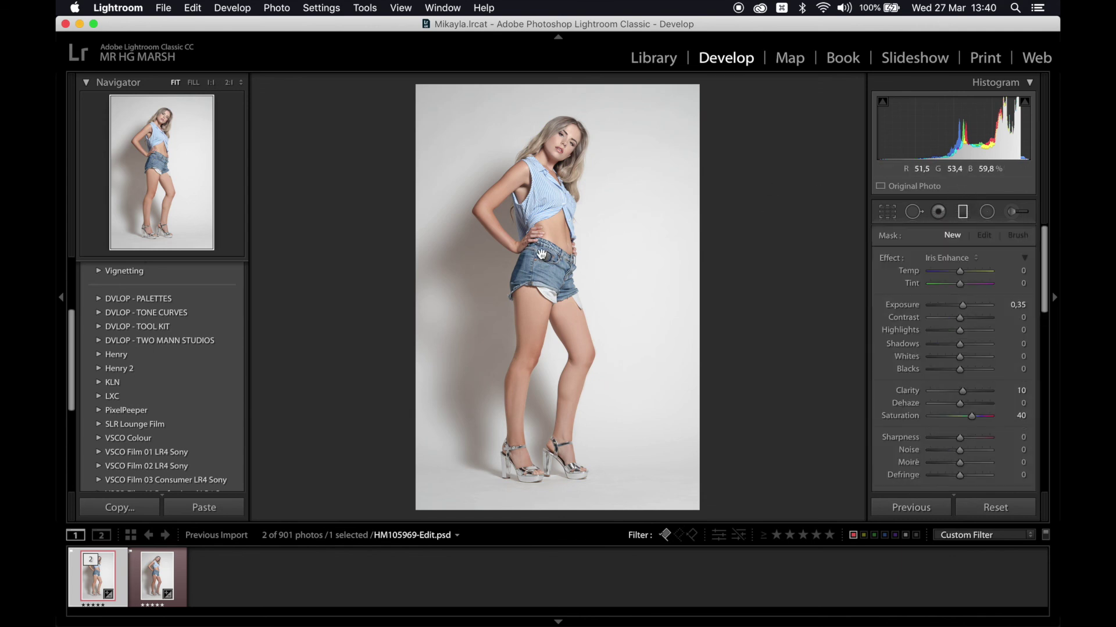
key("o")
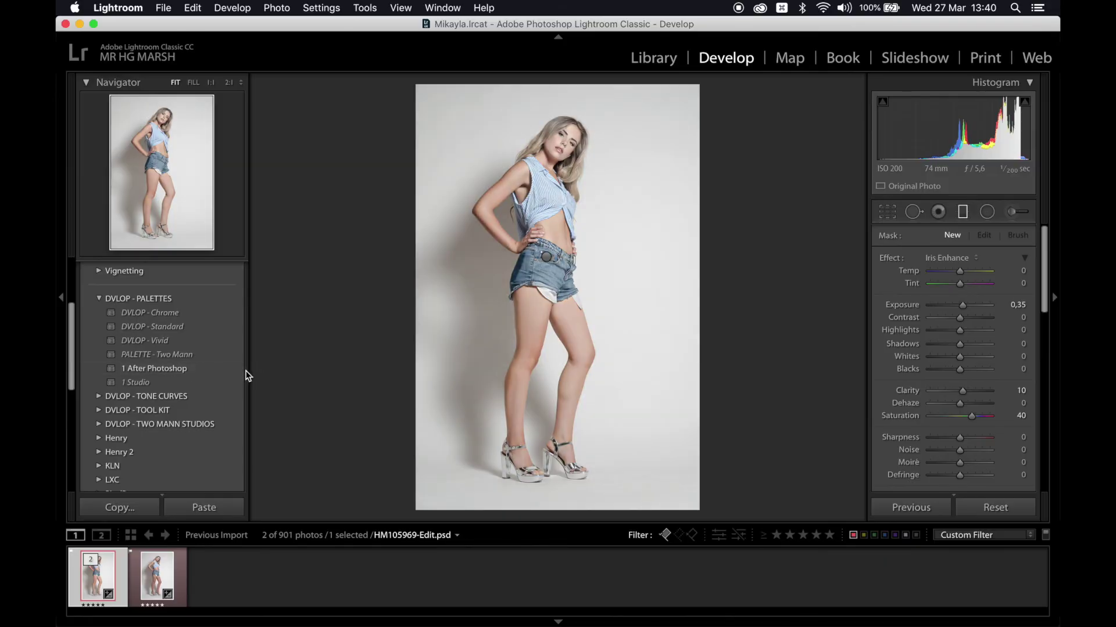
left_click(222, 368)
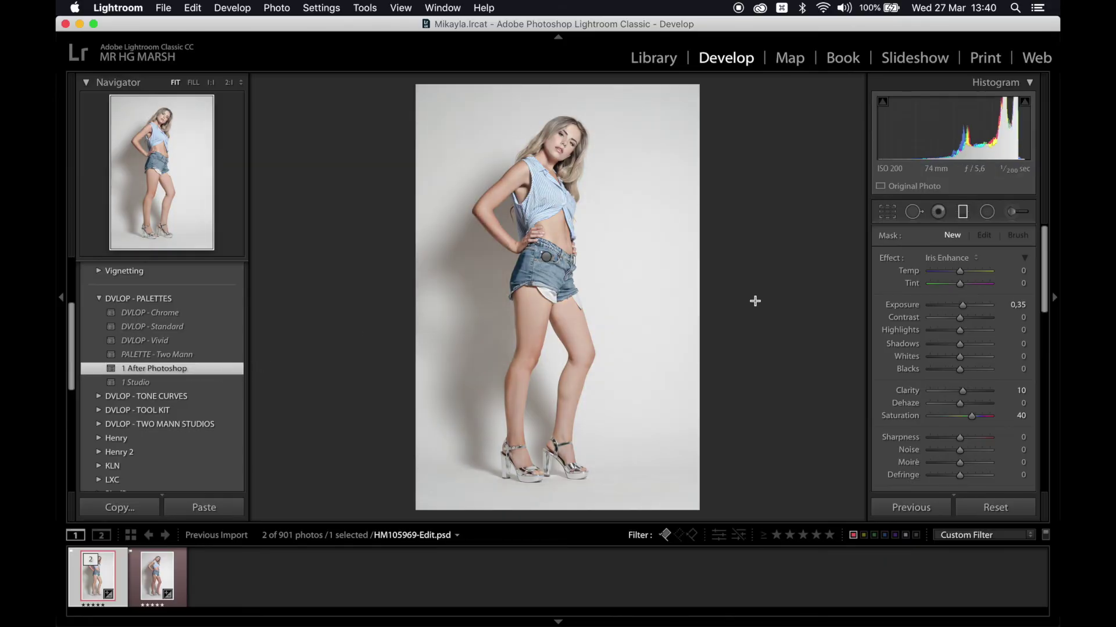
left_click(963, 213)
- Examine the preset's basic adjustments and its tone curve in the RGB and red channels
scroll(971, 347, "down", 2)
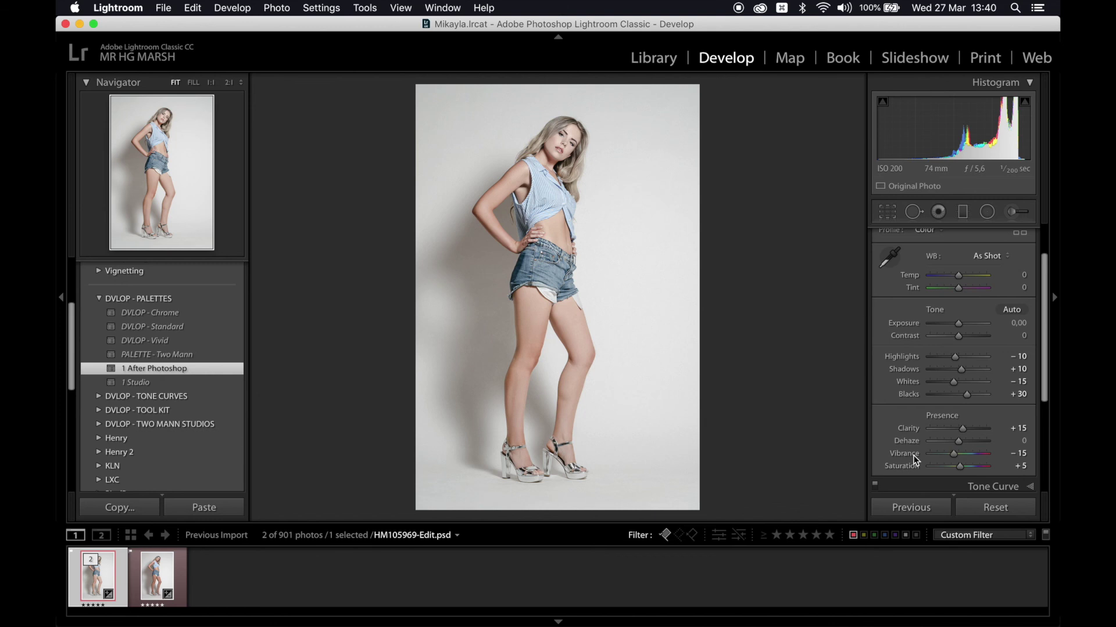
scroll(961, 301, "up", 2)
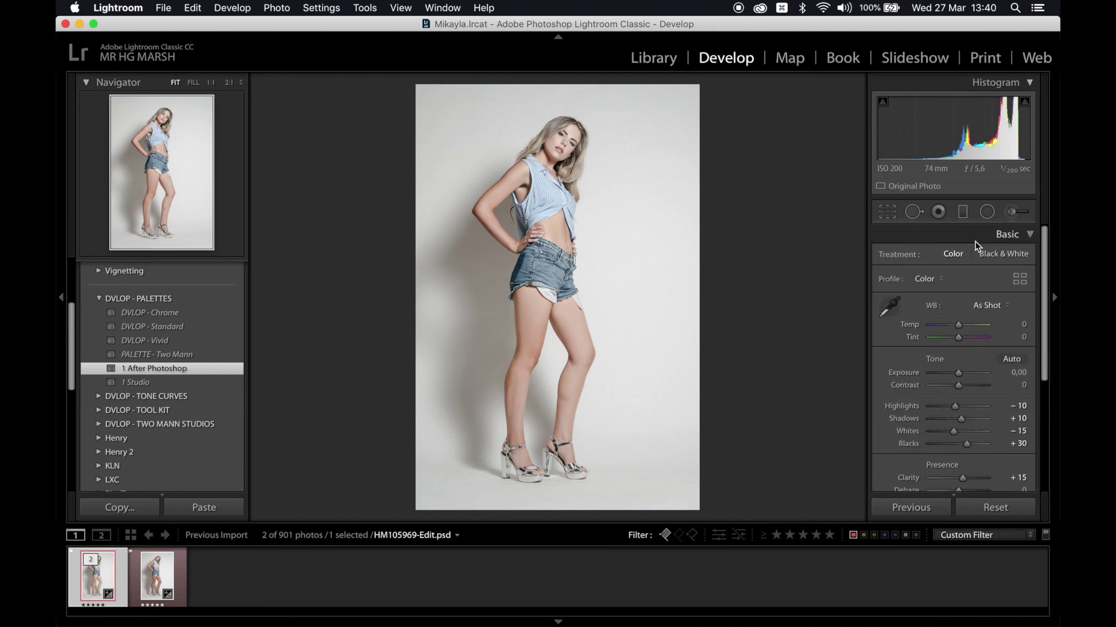
left_click(975, 239)
left_click(976, 255)
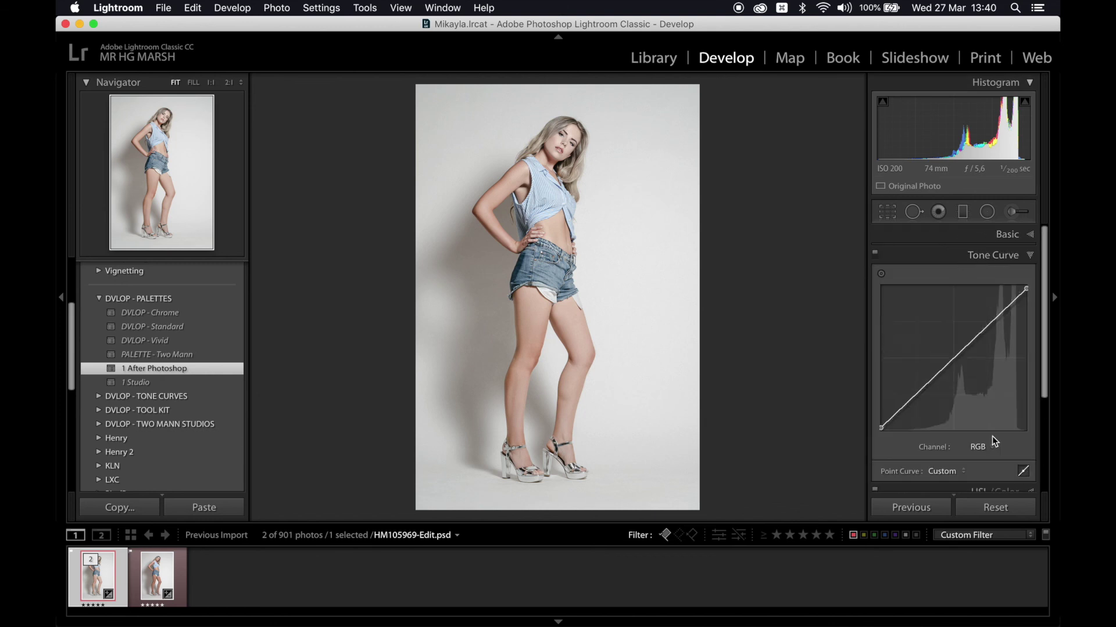
left_click(981, 449)
left_click(980, 455)
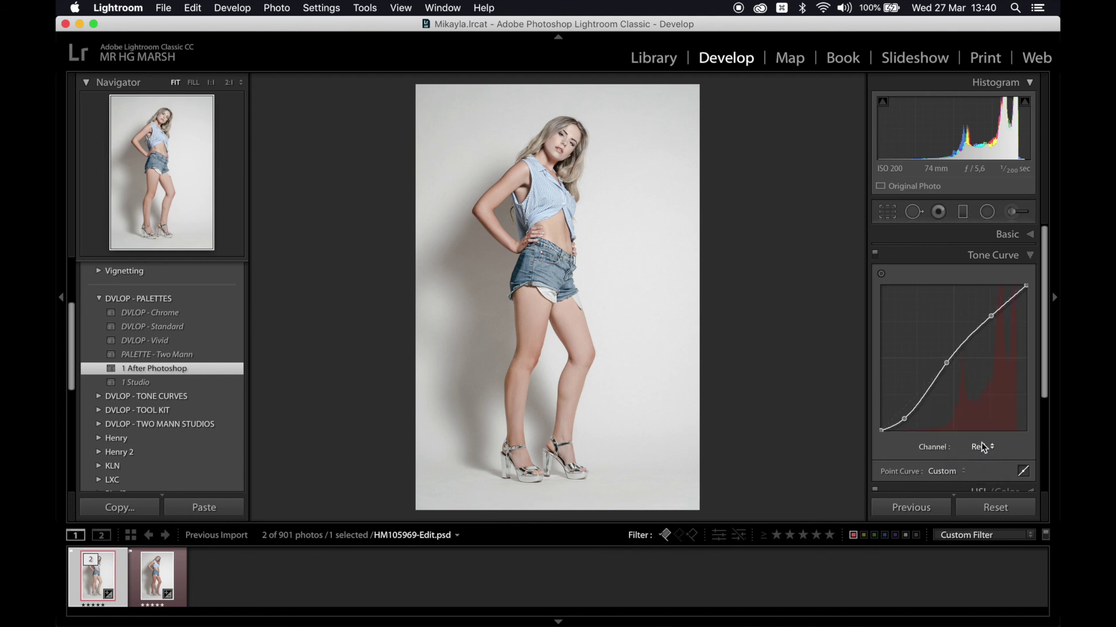
left_click(987, 261)
left_click(981, 240)
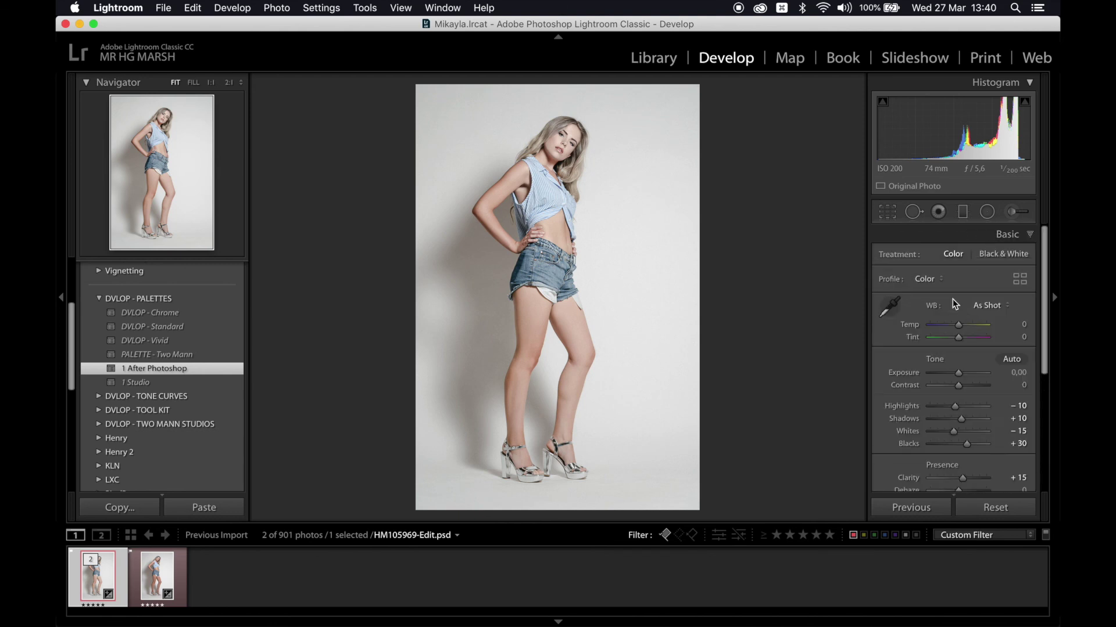
- Set the photo's overall exposure to -0.10 and its saturation to +10, keeping the preset's vibrance
left_click_drag(950, 372, 950, 372)
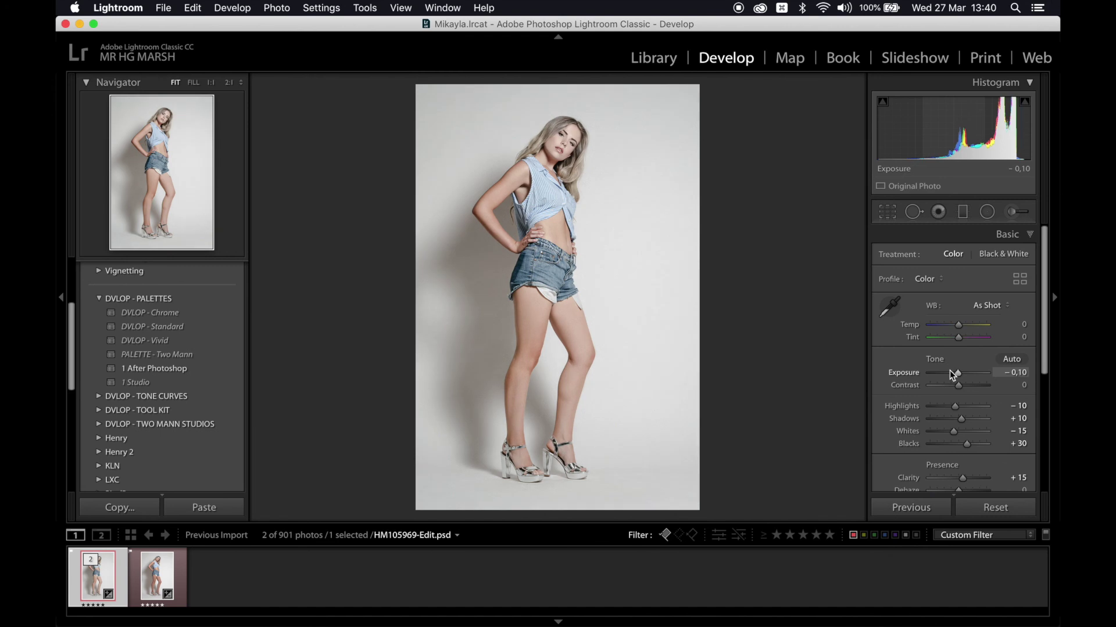
scroll(951, 375, "down", 2)
left_click(903, 453)
double_click(903, 454)
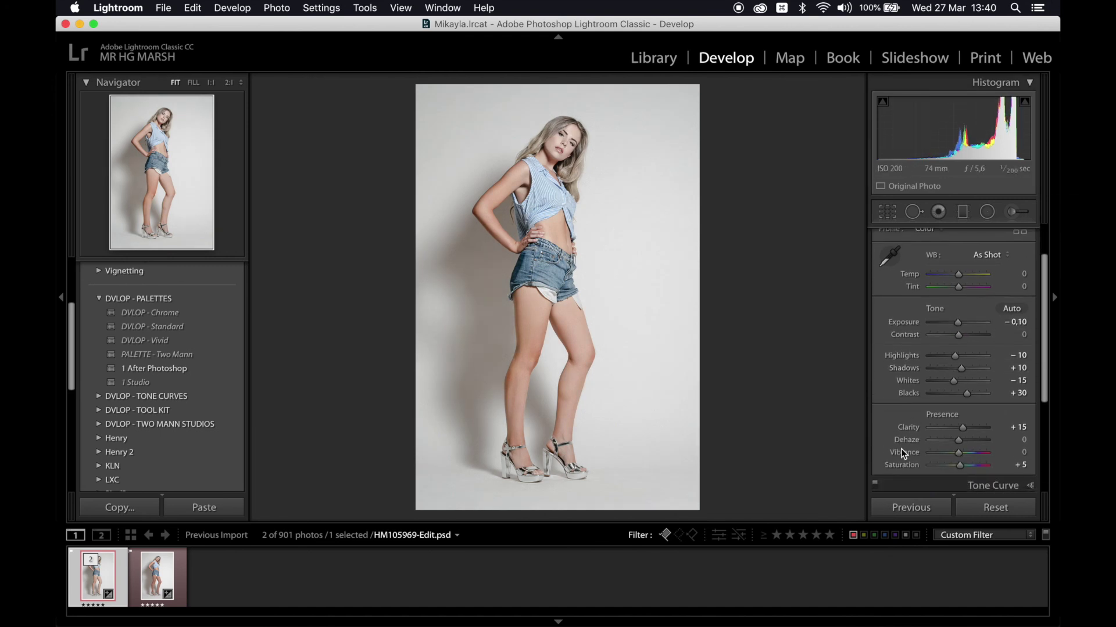
key("super+z")
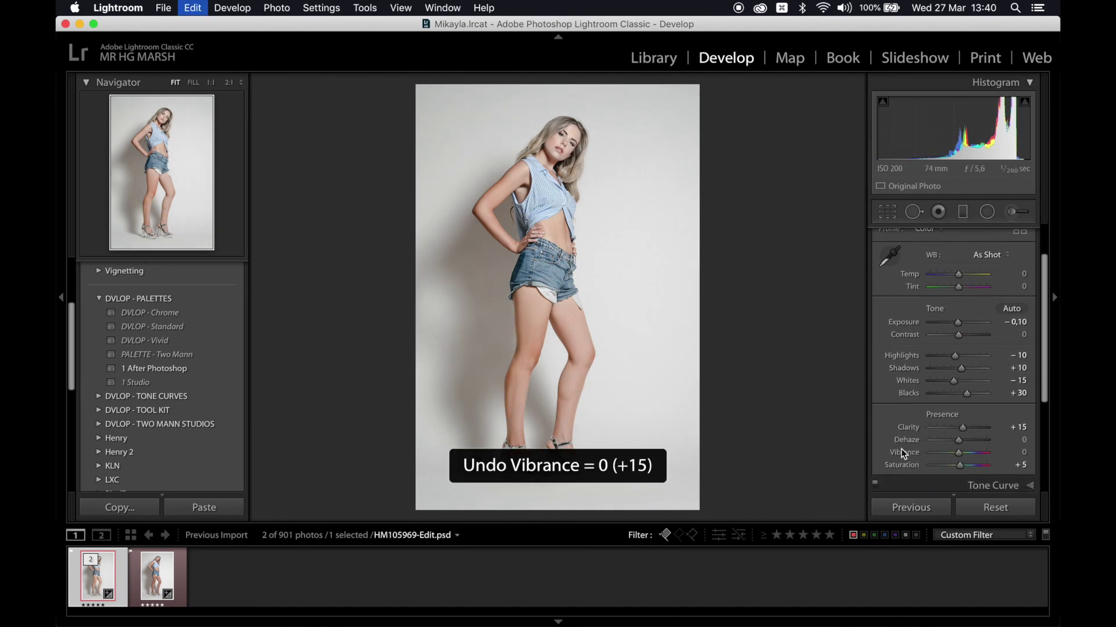
left_click_drag(959, 468, 961, 468)
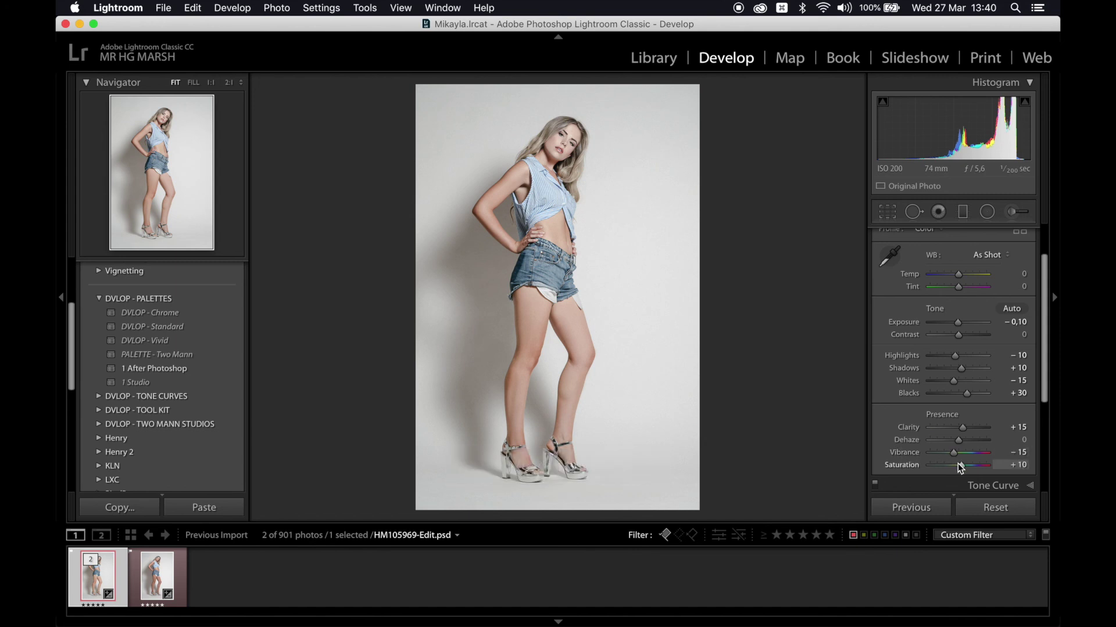
- Compare the finished edit with its before view and with the original raw photo HM105969.ARW
key("backslash")
key("backslash")
key("Right")
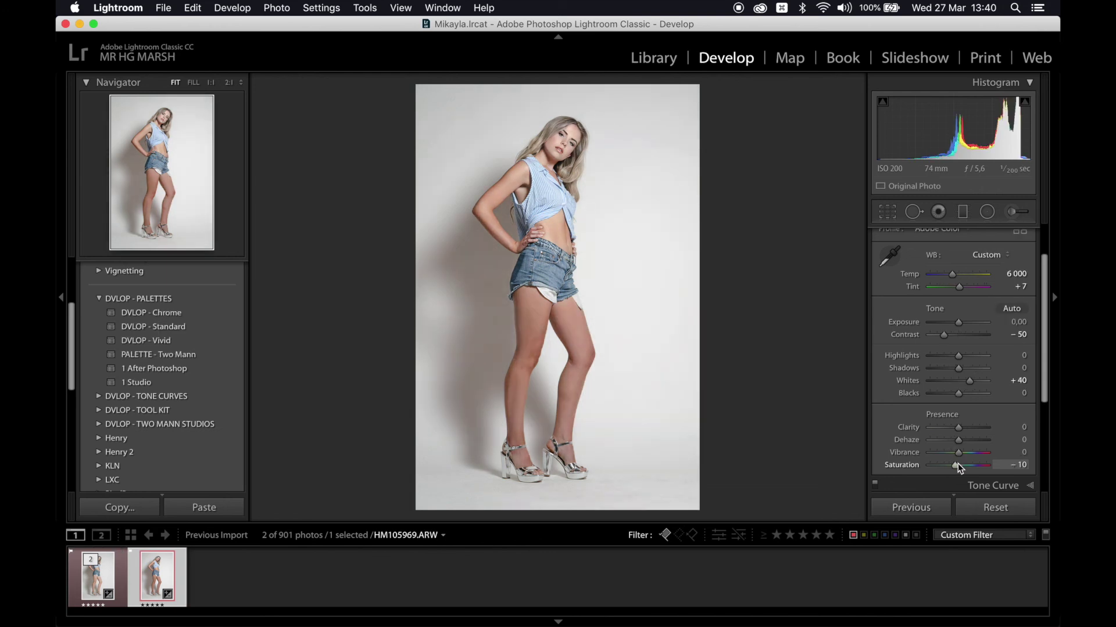
key("backslash")
key("Left")
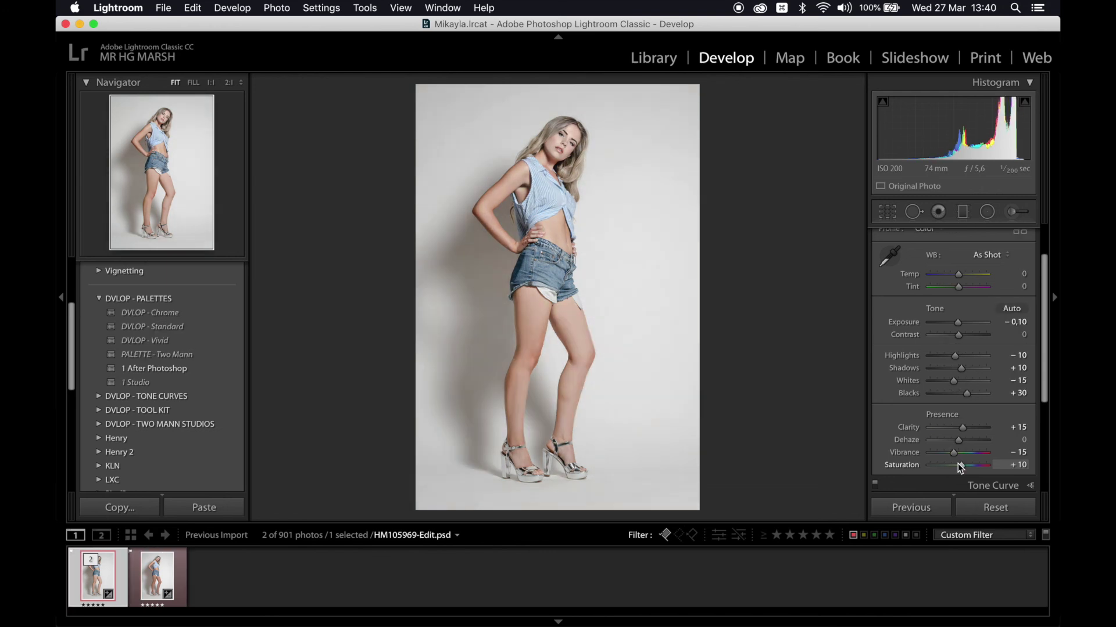